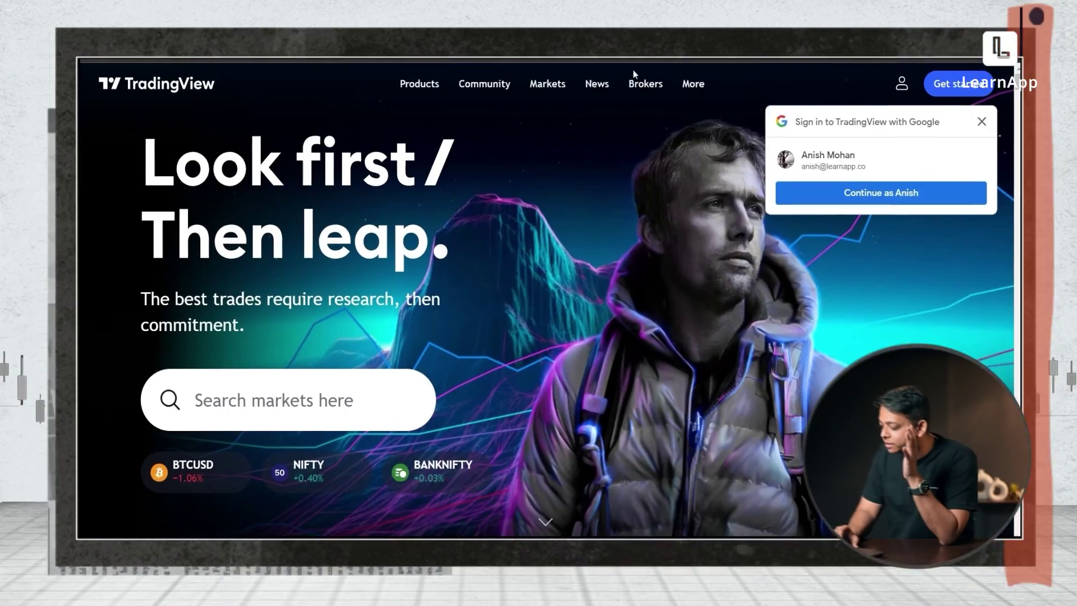
Step: Sign in to TradingView with the Google account through the 'Continue as…' prompt
{"action": "mouse_move", "coordinate": [664, 84]}
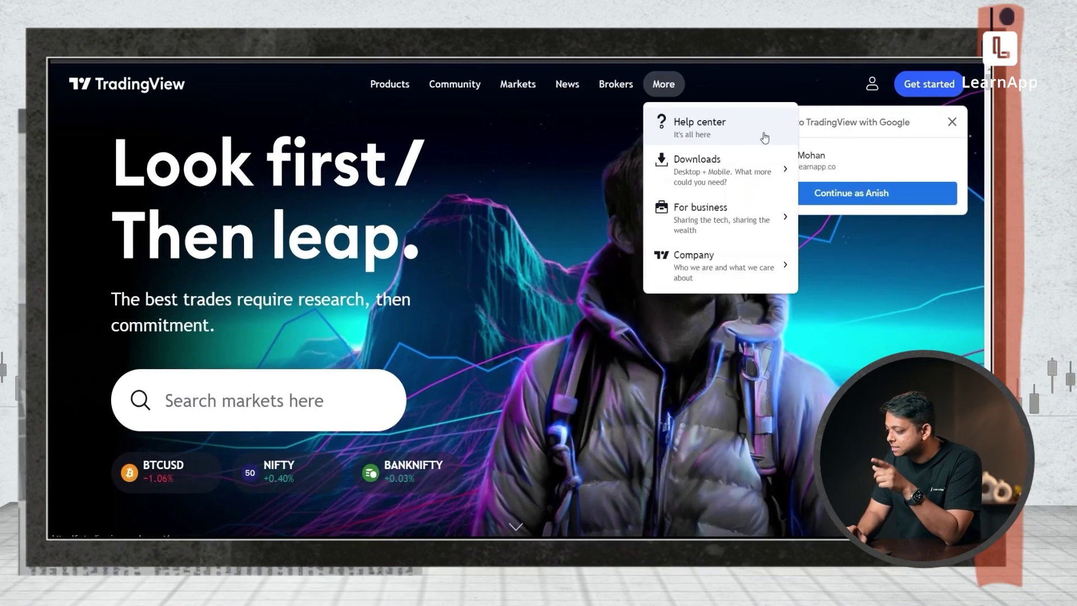
{"action": "left_click", "coordinate": [858, 192]}
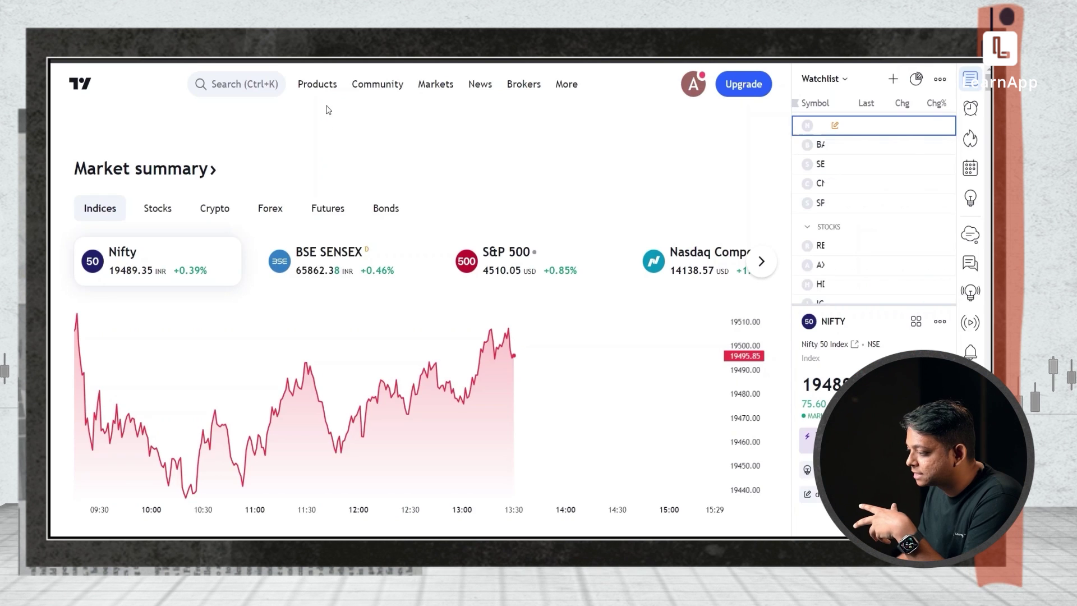
Step: Launch Supercharts from the Products menu to show the Nifty 50 weekly chart
{"action": "mouse_move", "coordinate": [325, 87]}
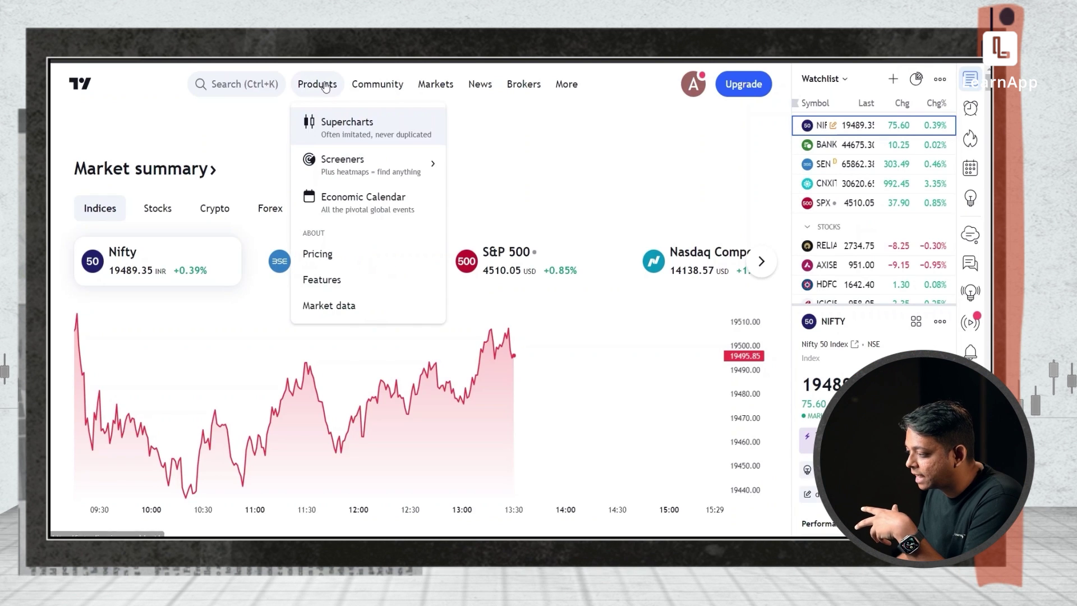
{"action": "left_click", "coordinate": [339, 128]}
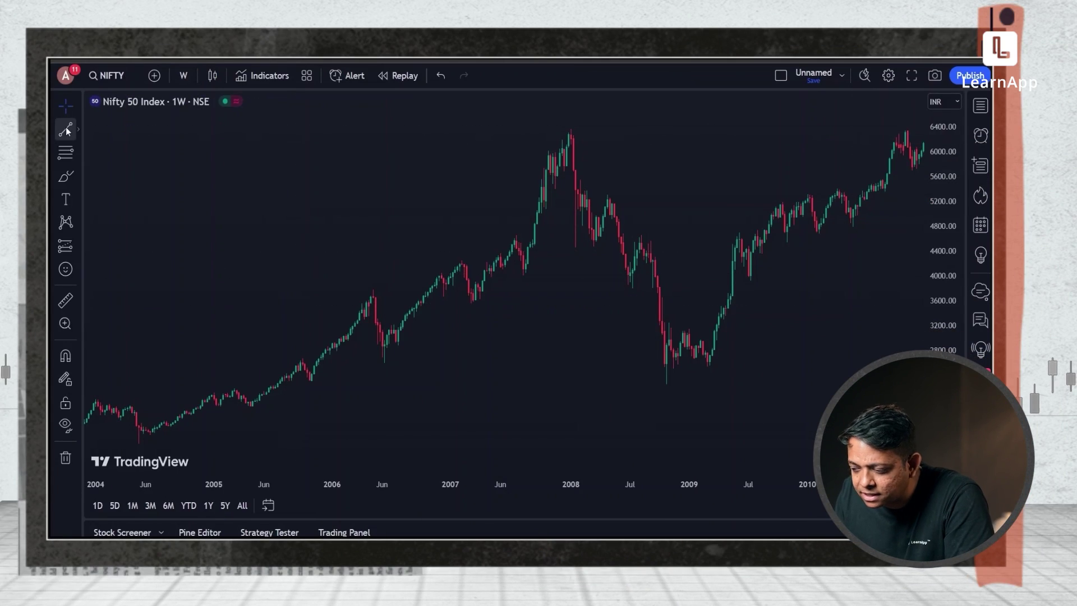
Step: Draw two Nifty trend lines, from the May 2004 low and the June 2006 low toward late 2007
{"action": "left_click", "coordinate": [65, 130]}
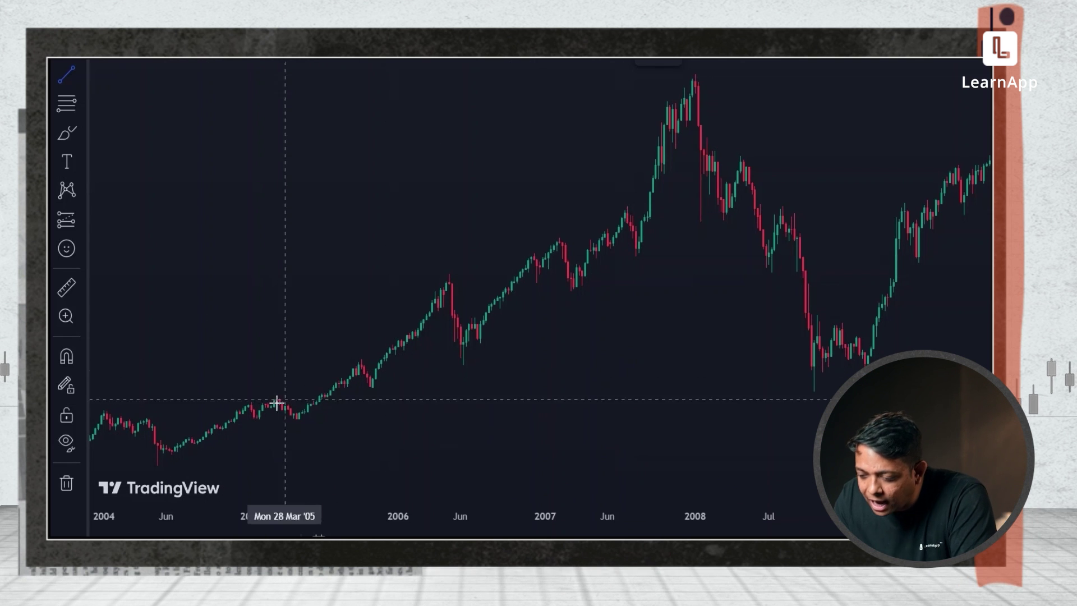
{"action": "scroll", "coordinate": [179, 457], "scroll_direction": "right", "scroll_amount": 1}
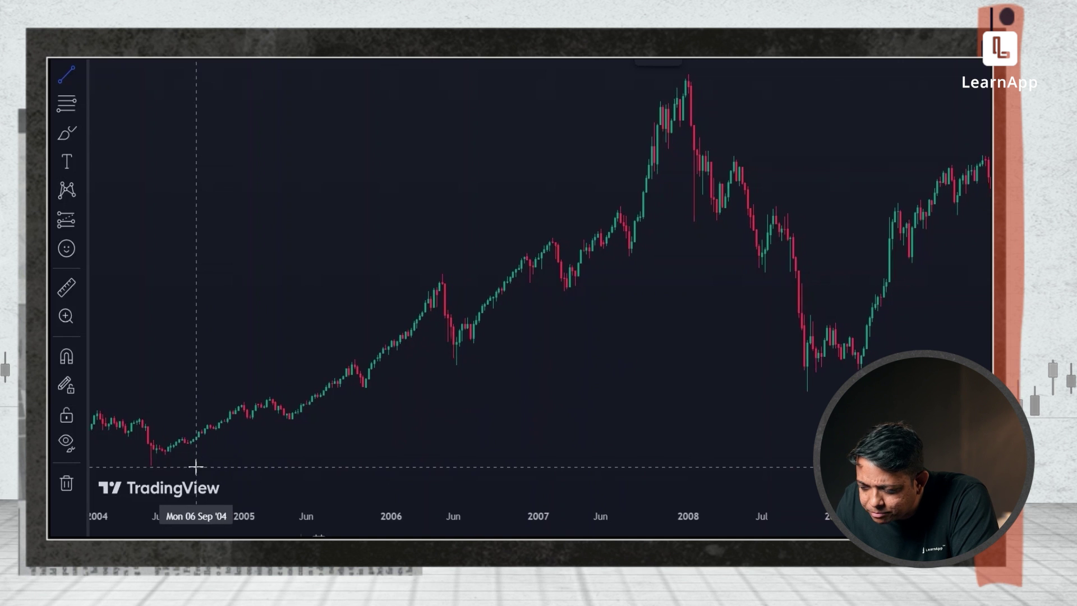
{"action": "left_click", "coordinate": [156, 454]}
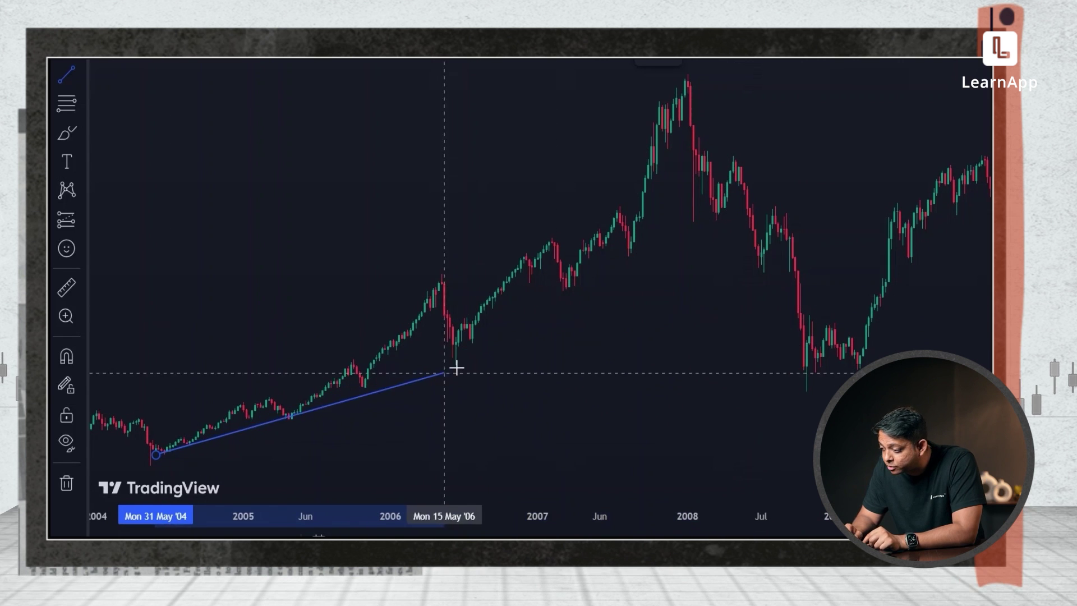
{"action": "left_click", "coordinate": [679, 304]}
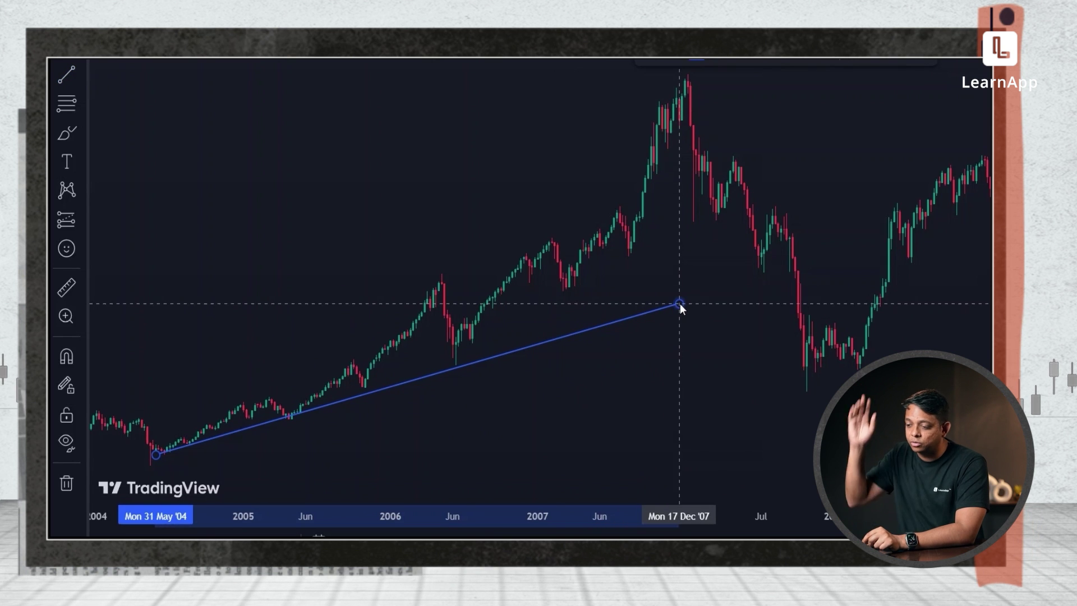
{"action": "left_click", "coordinate": [64, 81]}
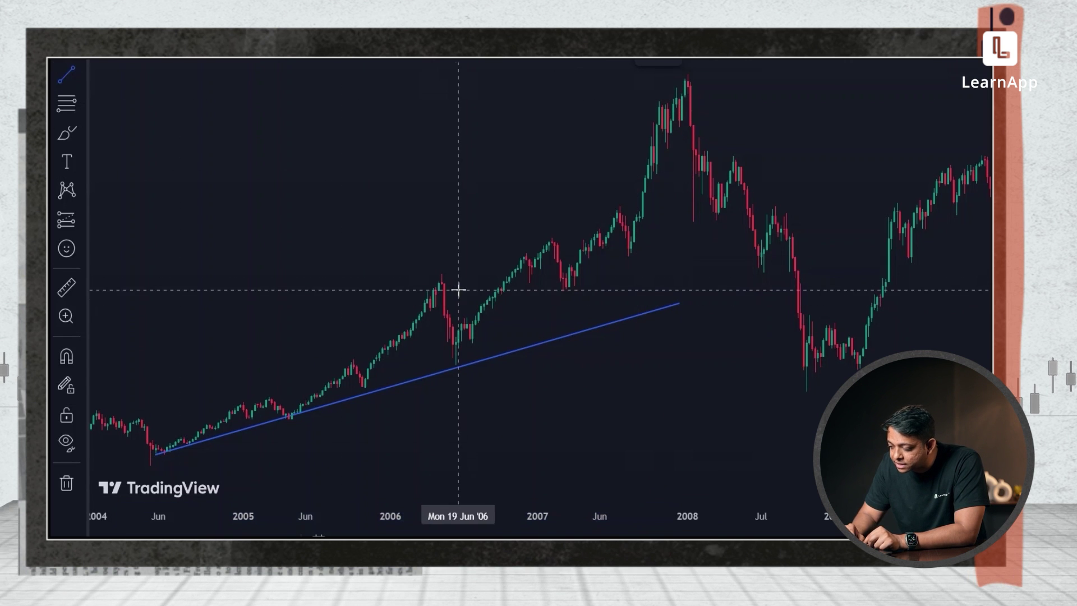
{"action": "left_click", "coordinate": [652, 242]}
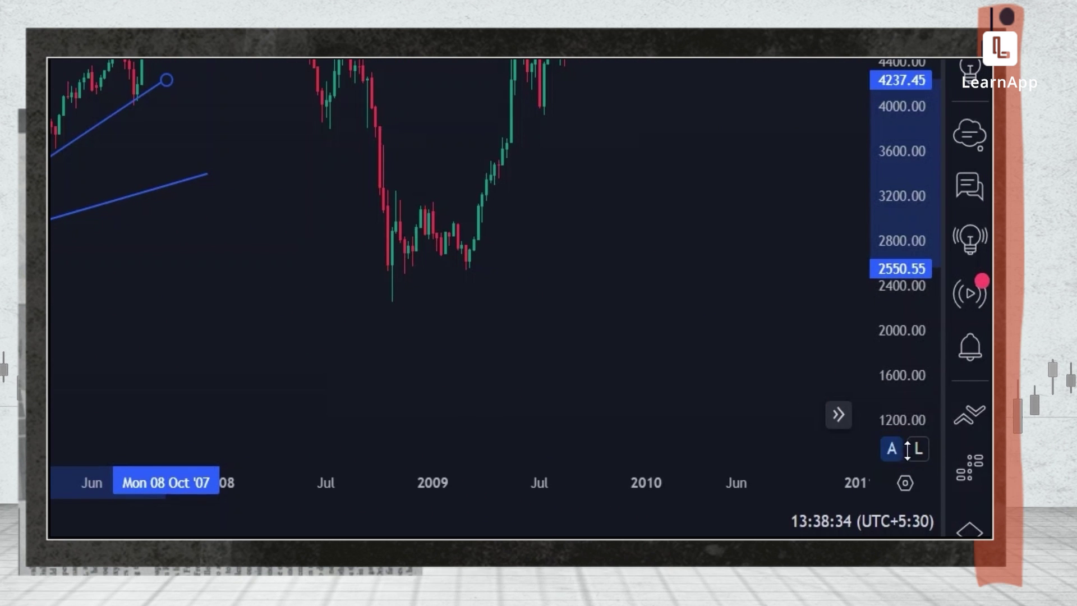
Step: Switch to log scale, delete the upper trend line, and raise the other's end to Dec 2007 near 3350
{"action": "left_click", "coordinate": [912, 449]}
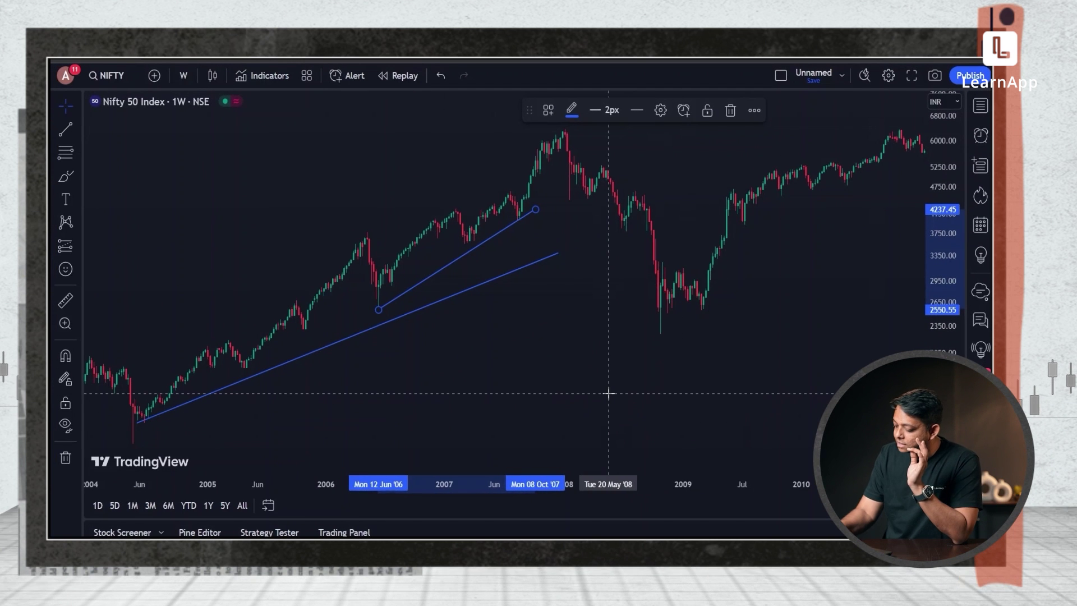
{"action": "key", "text": "Delete"}
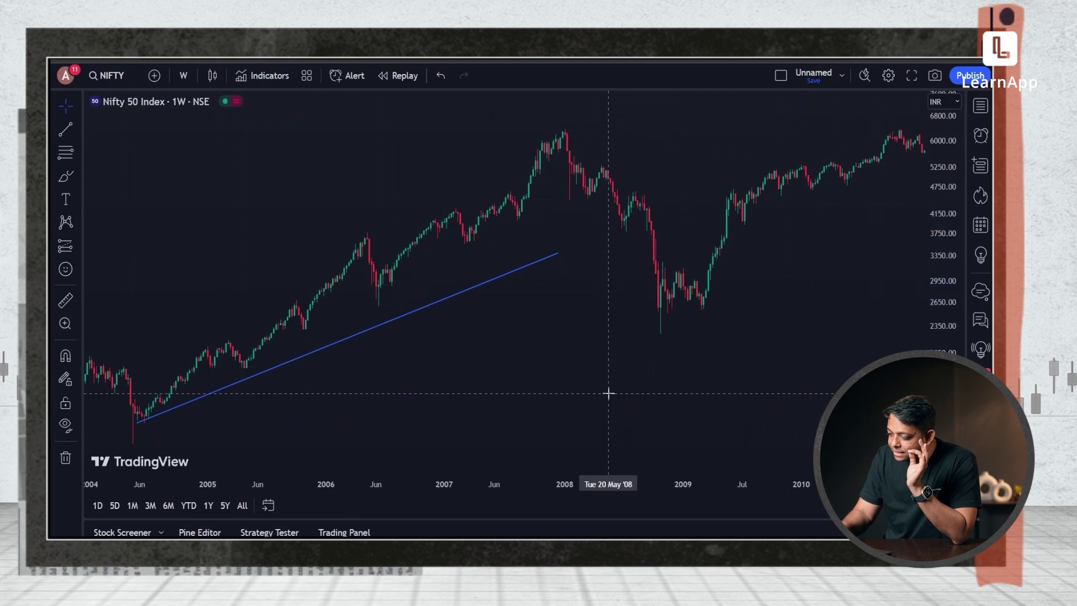
{"action": "left_click", "coordinate": [402, 321]}
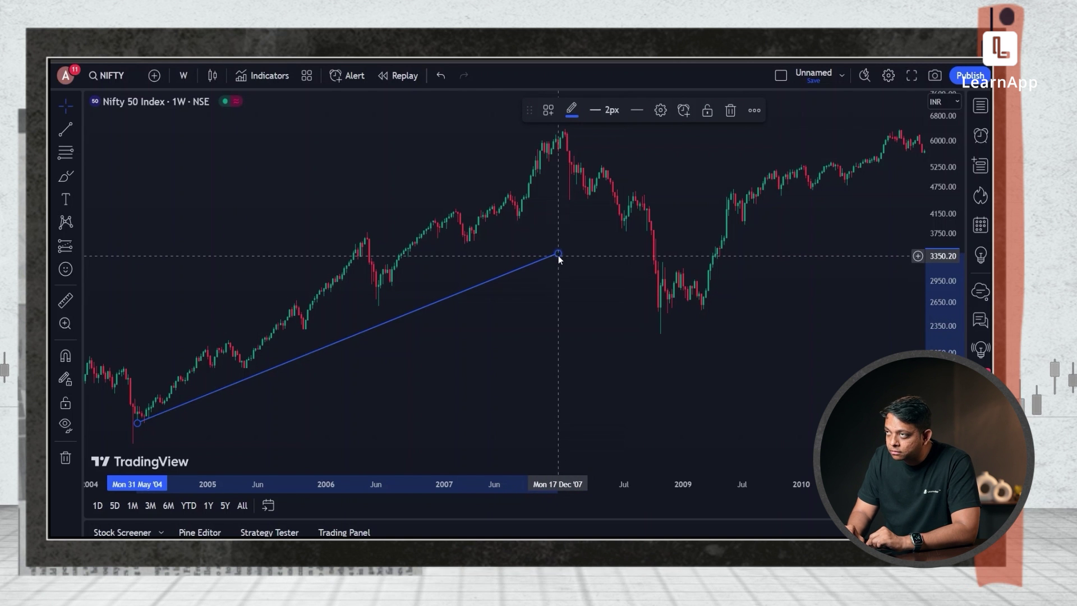
{"action": "mouse_move", "coordinate": [559, 254]}
{"action": "left_mouse_down"}
{"action": "mouse_move", "coordinate": [572, 188]}
{"action": "mouse_move", "coordinate": [609, 169]}
{"action": "left_mouse_up"}
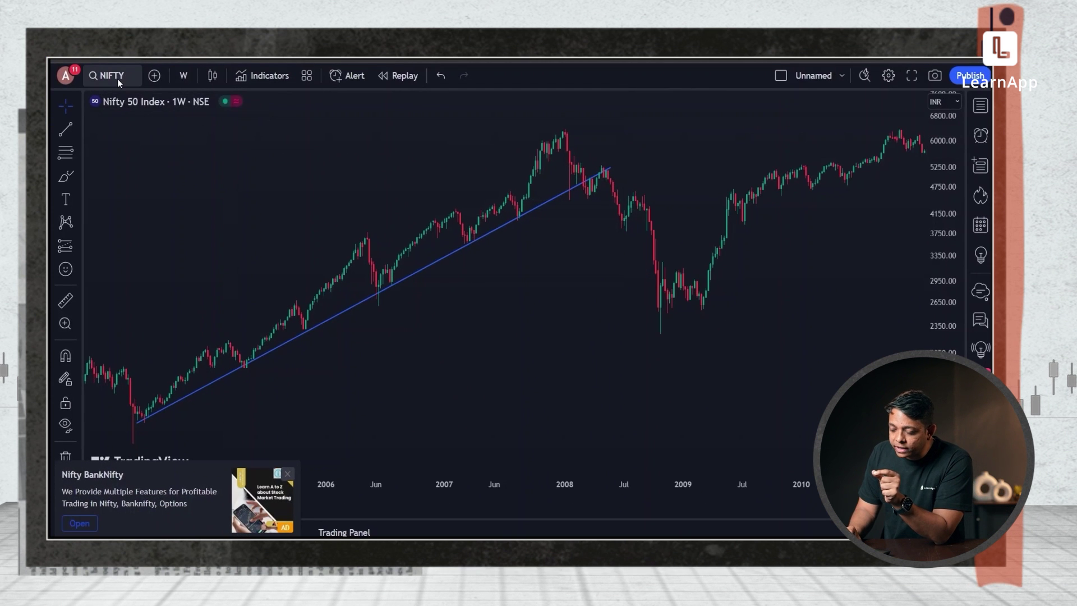
Step: Search the symbol box for BAJFINANCE to load Bajaj Finance Ltd (NSE)
{"action": "left_click", "coordinate": [118, 81]}
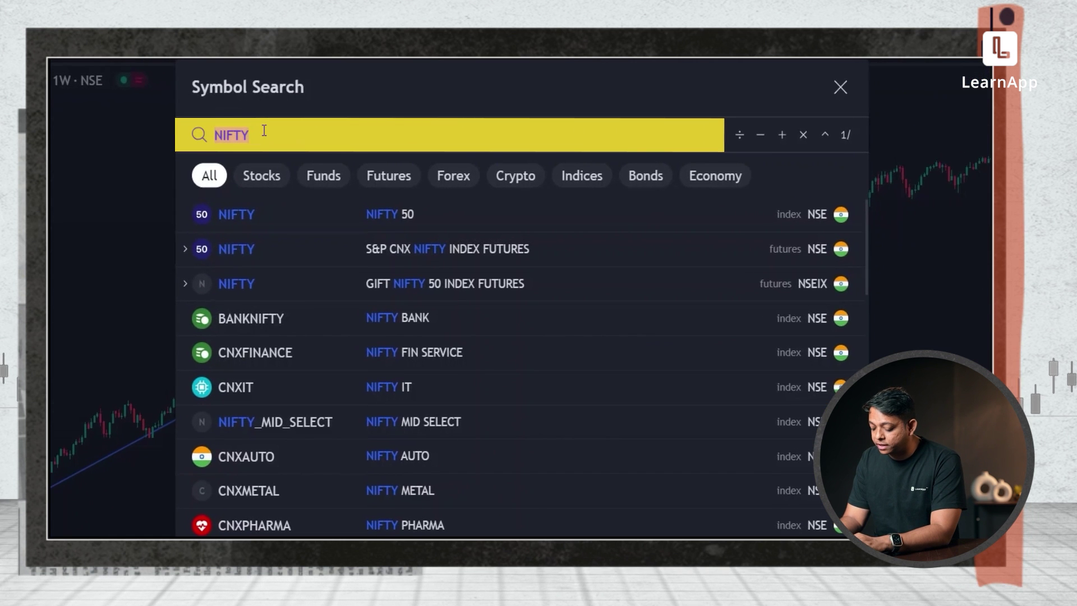
{"action": "type", "text": "BAJFINAN"}
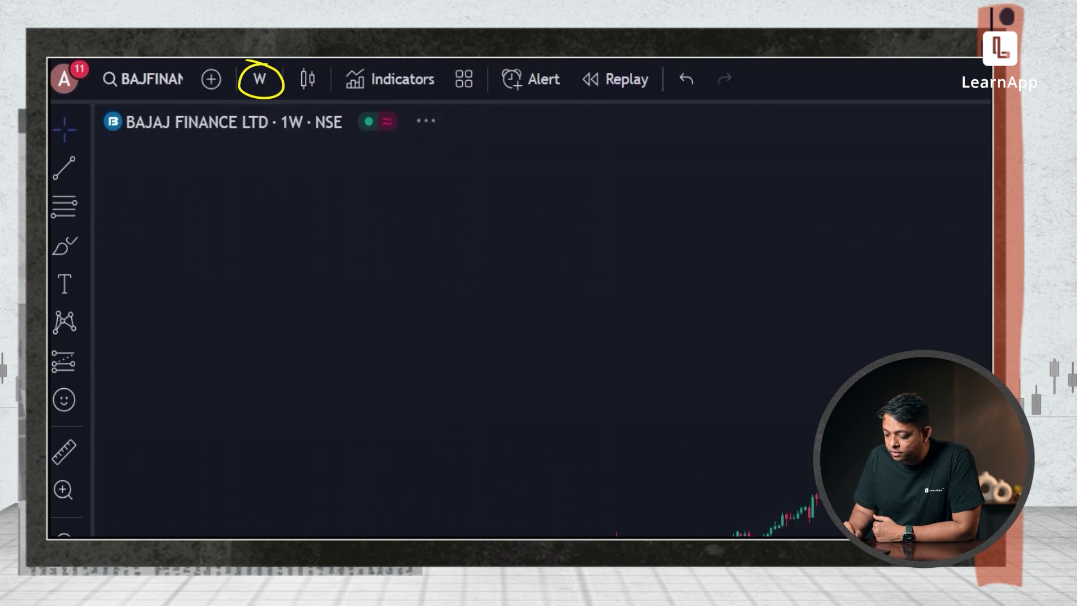
{"action": "left_click", "coordinate": [259, 78]}
{"action": "left_click", "coordinate": [347, 263]}
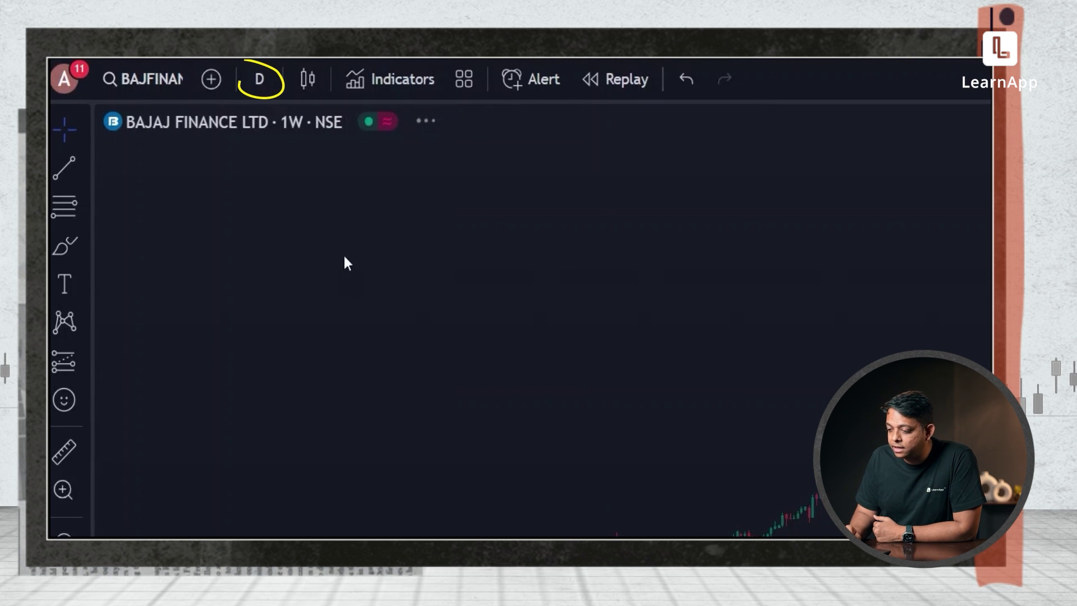
{"action": "left_click", "coordinate": [261, 76]}
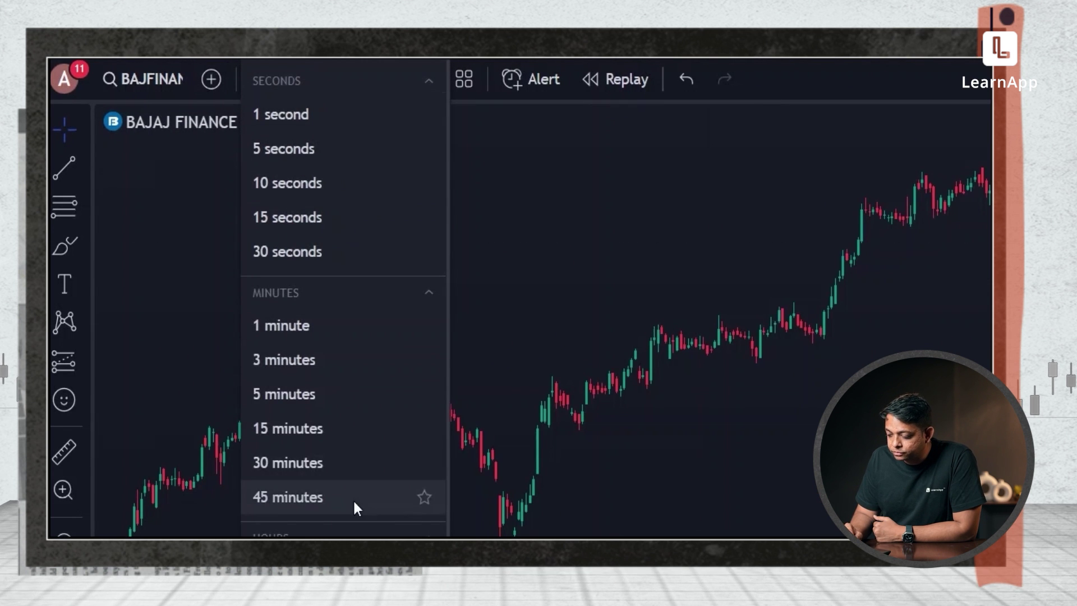
{"action": "left_click", "coordinate": [339, 465]}
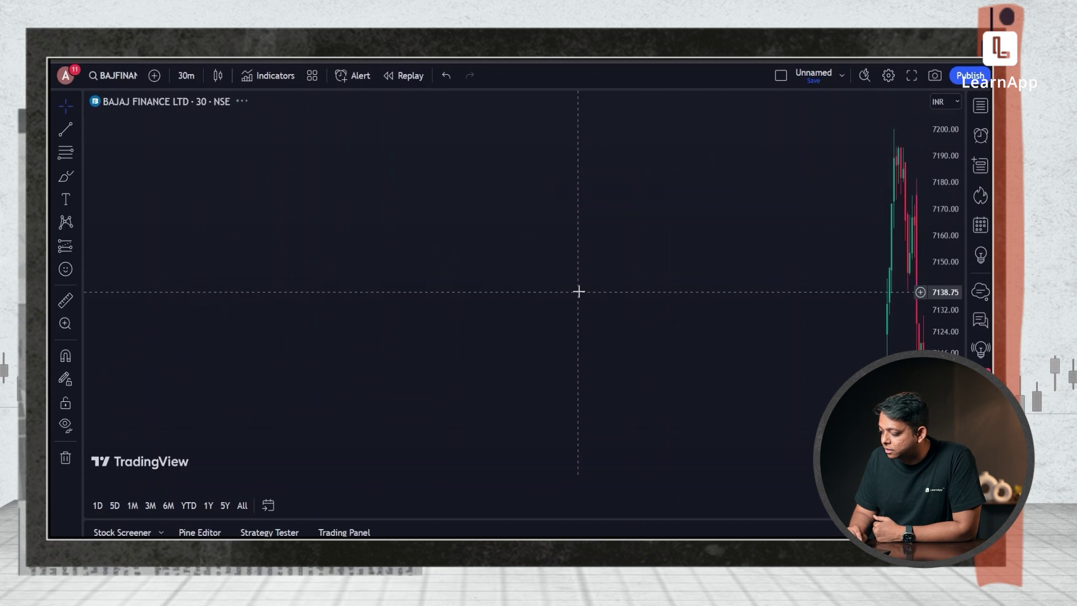
{"action": "left_click", "coordinate": [186, 75]}
{"action": "left_click", "coordinate": [208, 500]}
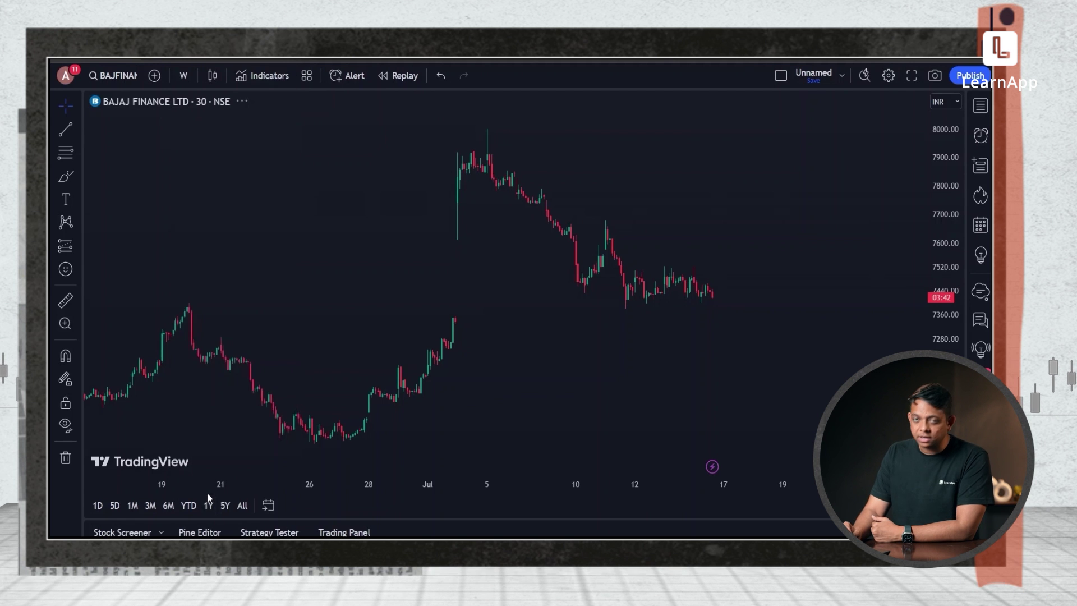
{"action": "scroll", "coordinate": [434, 288], "scroll_direction": "up", "scroll_amount": 2}
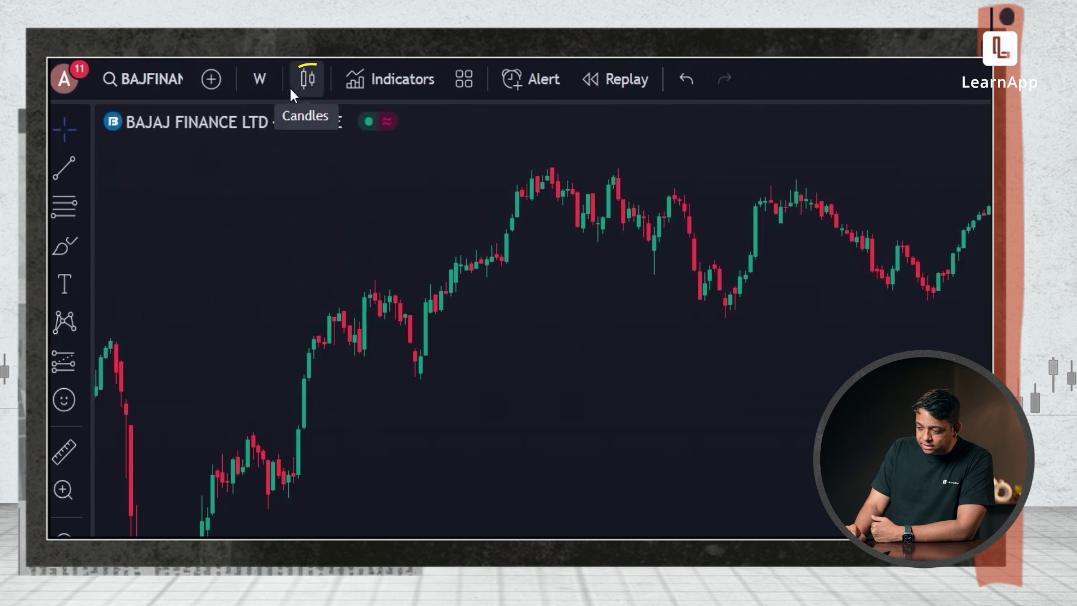
{"action": "left_click", "coordinate": [308, 79]}
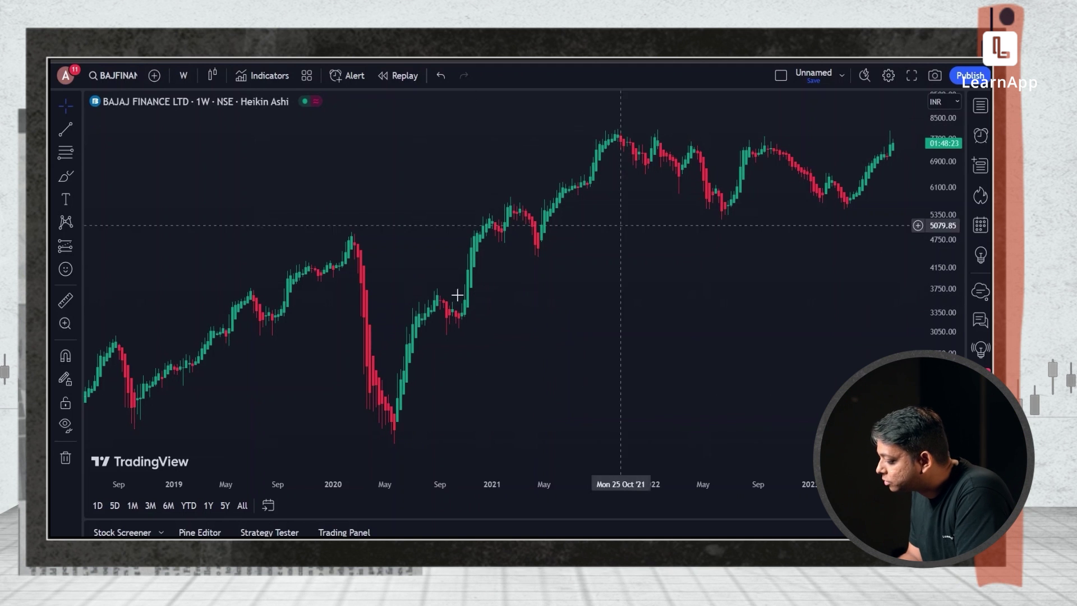
{"action": "left_click", "coordinate": [212, 76]}
{"action": "left_click", "coordinate": [268, 135]}
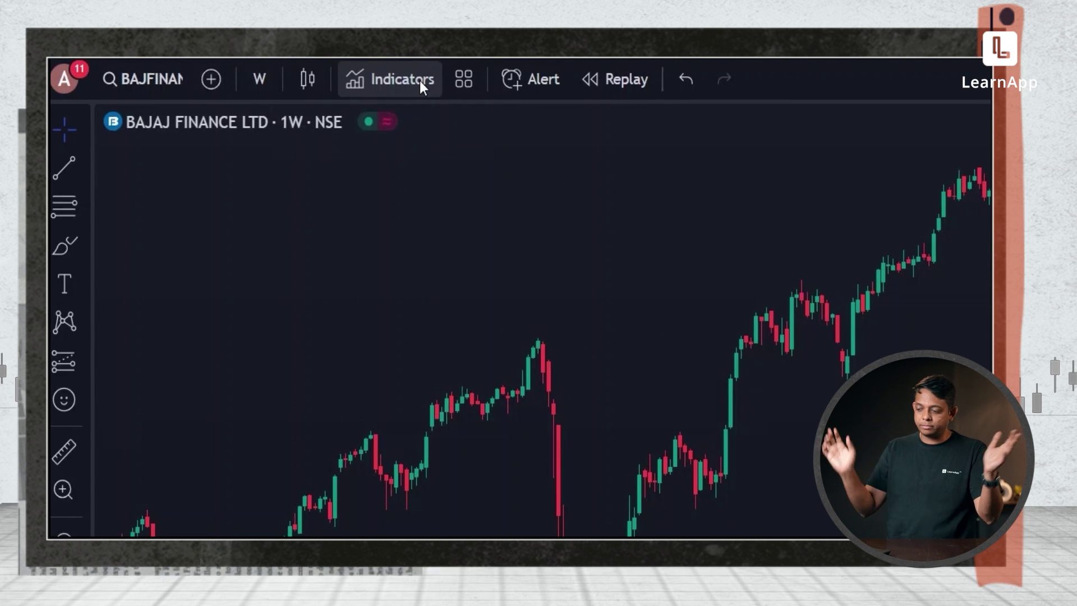
Step: Search the Indicators, Metrics & Strategies dialog for 'rsi' and scroll through the results
{"action": "left_click", "coordinate": [419, 80]}
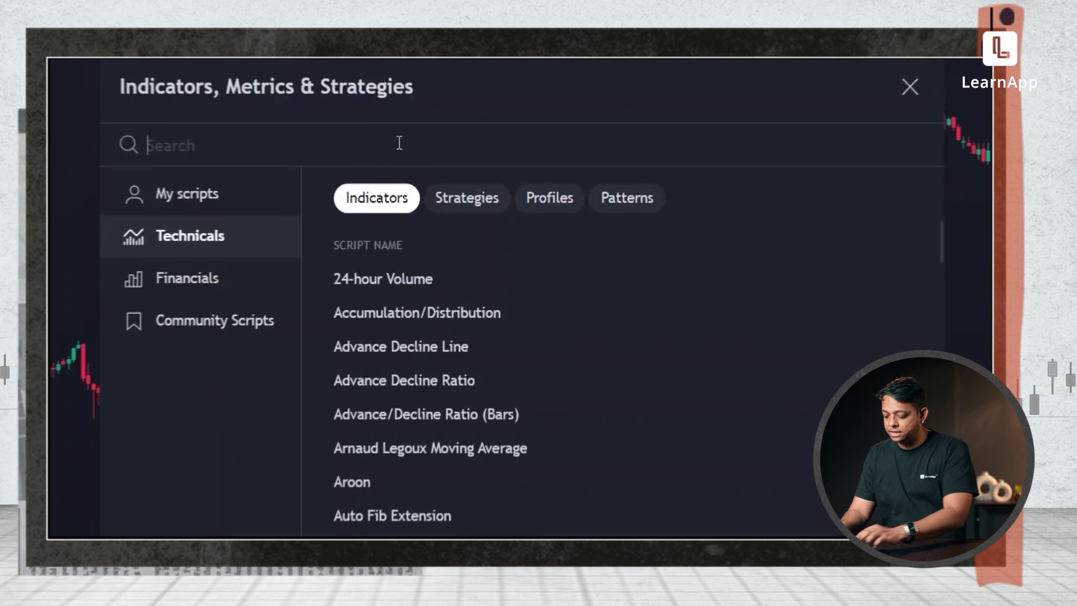
{"action": "type", "text": "rsi"}
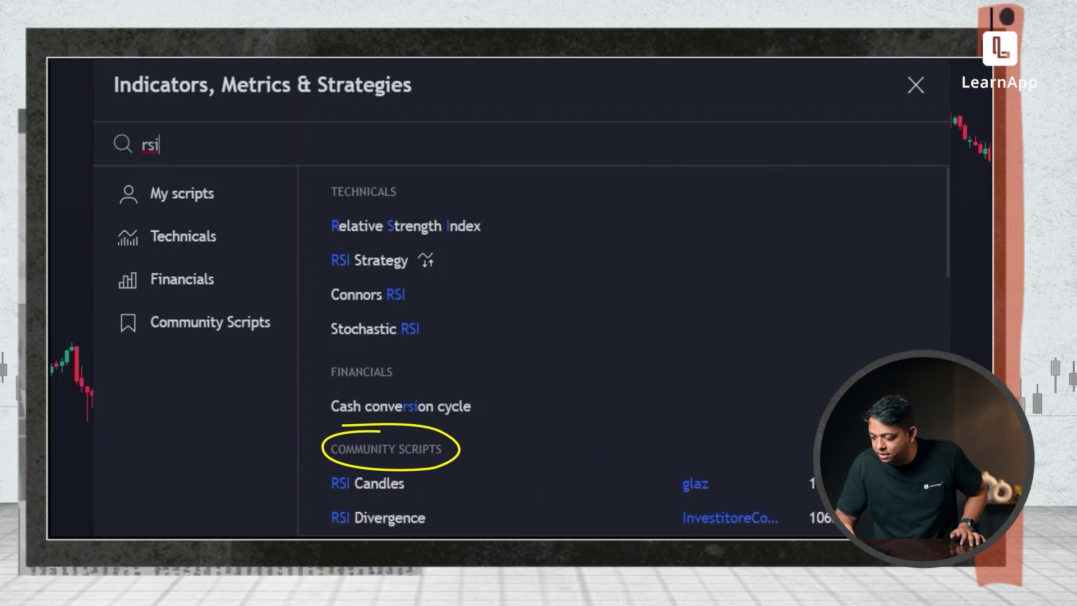
{"action": "scroll", "coordinate": [438, 482], "scroll_direction": "down", "scroll_amount": 1}
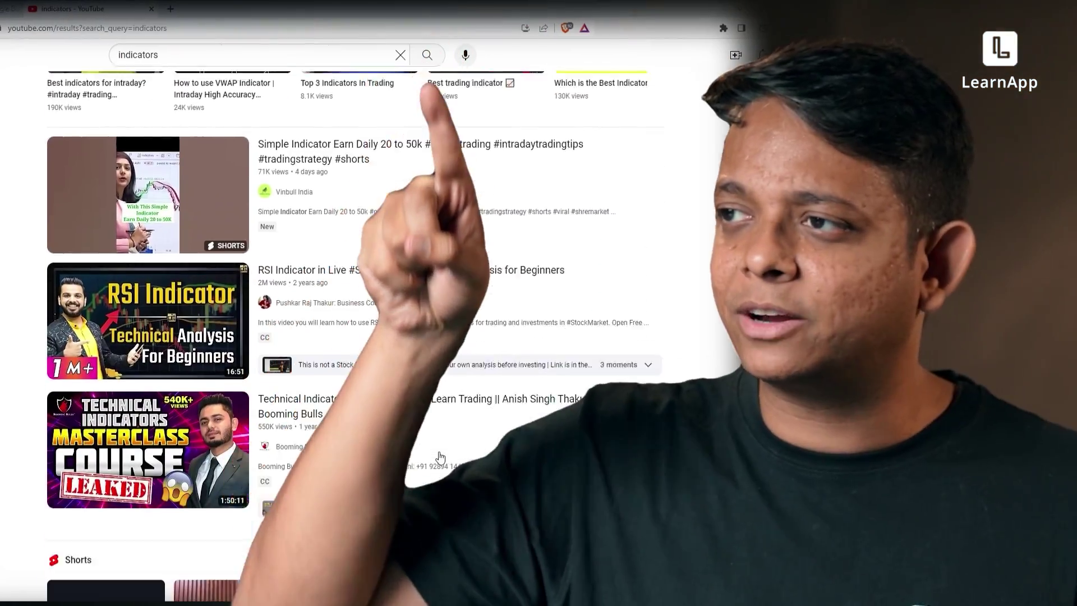
{"action": "scroll", "coordinate": [440, 457], "scroll_direction": "down", "scroll_amount": 9}
{"action": "scroll", "coordinate": [441, 458], "scroll_direction": "down", "scroll_amount": 12}
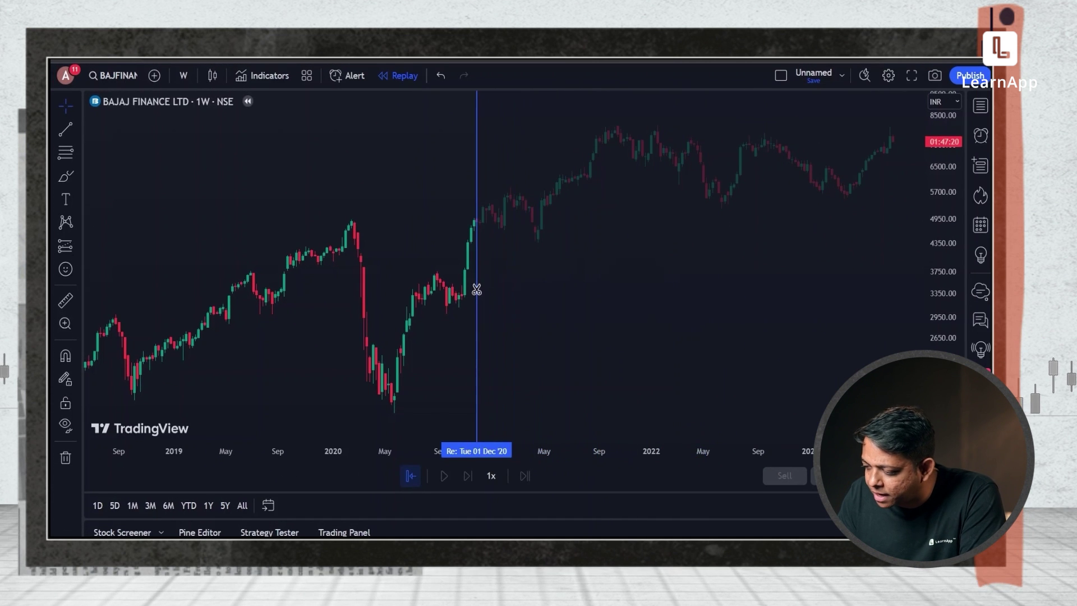
Step: Set the replay start at the 19 Oct 2020 bar and play the replay forward
{"action": "left_click", "coordinate": [458, 318]}
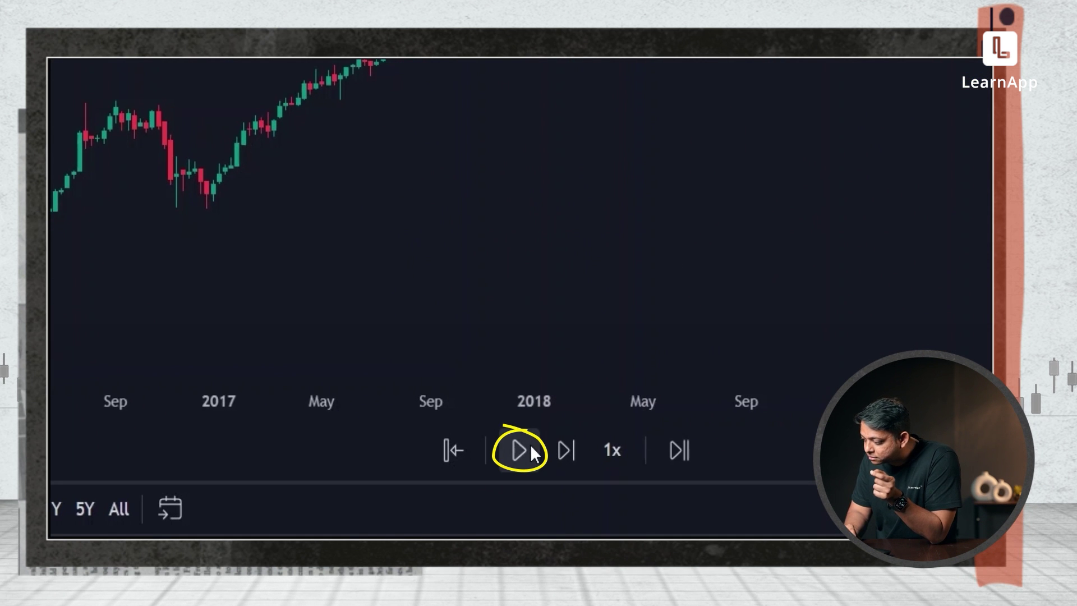
{"action": "left_click", "coordinate": [520, 450]}
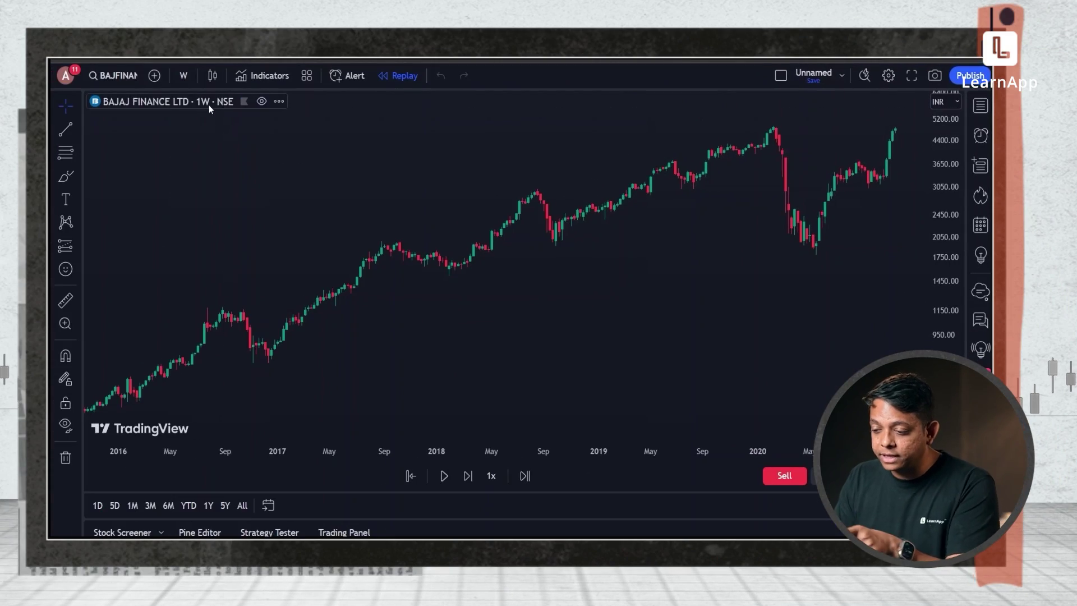
Step: Add BAJFINANCE to the watchlist from the series menu and show the Watchlist panel
{"action": "left_click", "coordinate": [279, 101]}
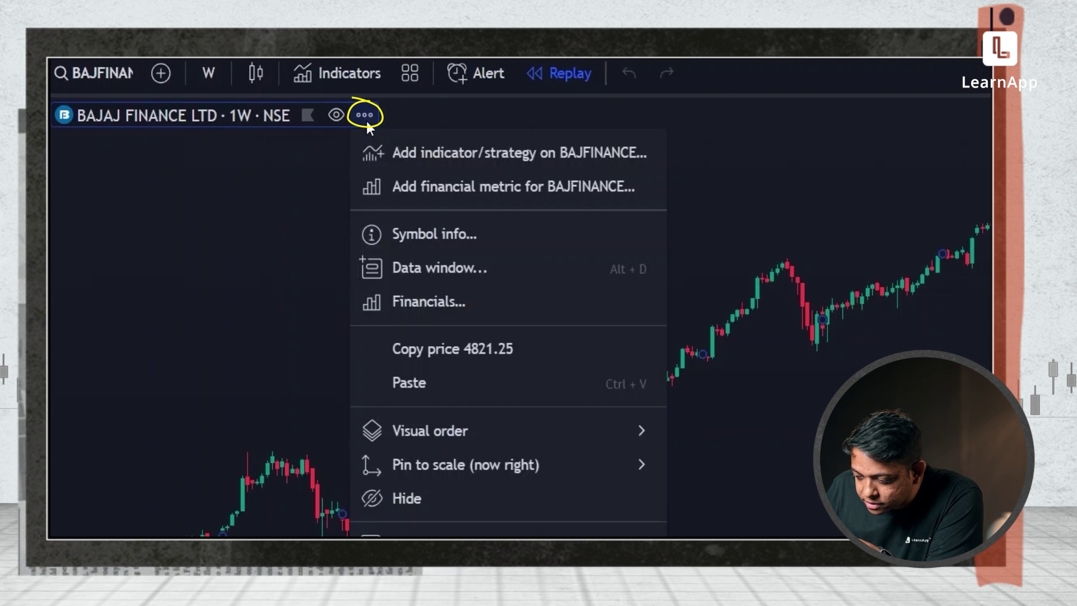
{"action": "mouse_move", "coordinate": [533, 354]}
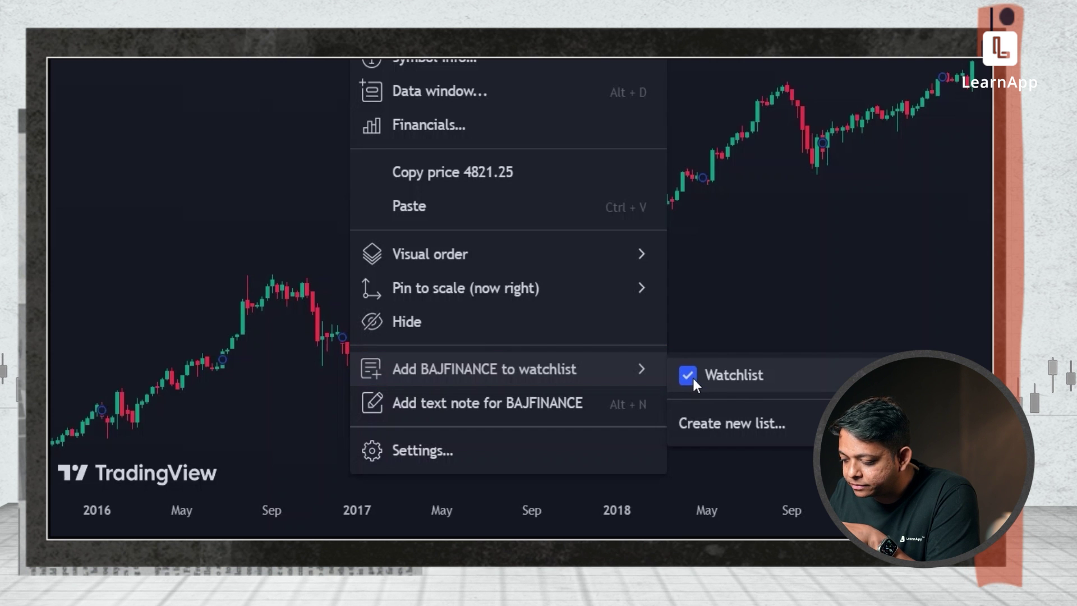
{"action": "left_click", "coordinate": [834, 254]}
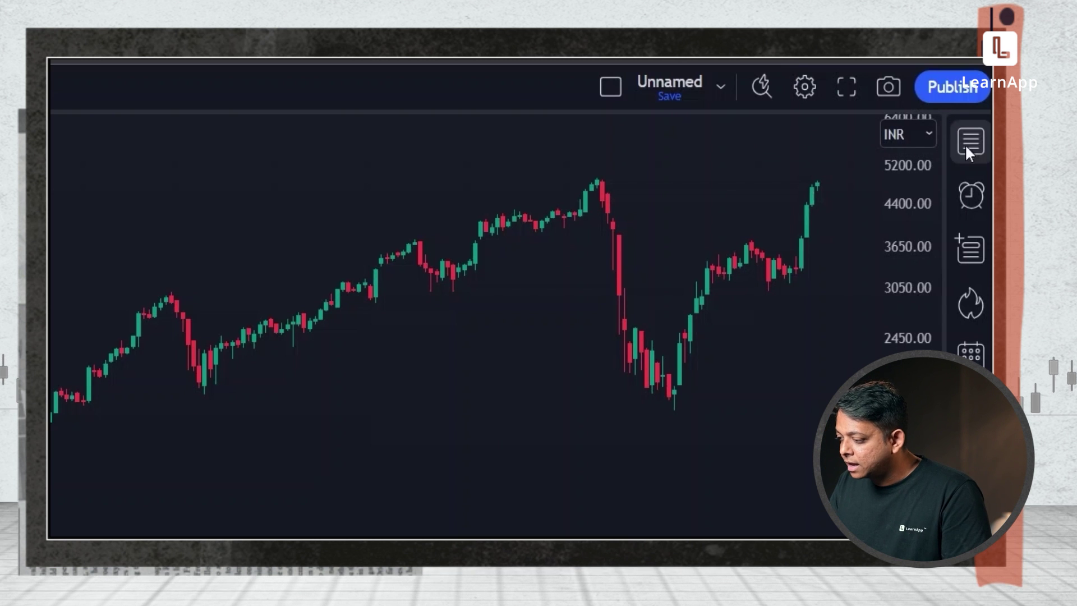
{"action": "left_click", "coordinate": [966, 148]}
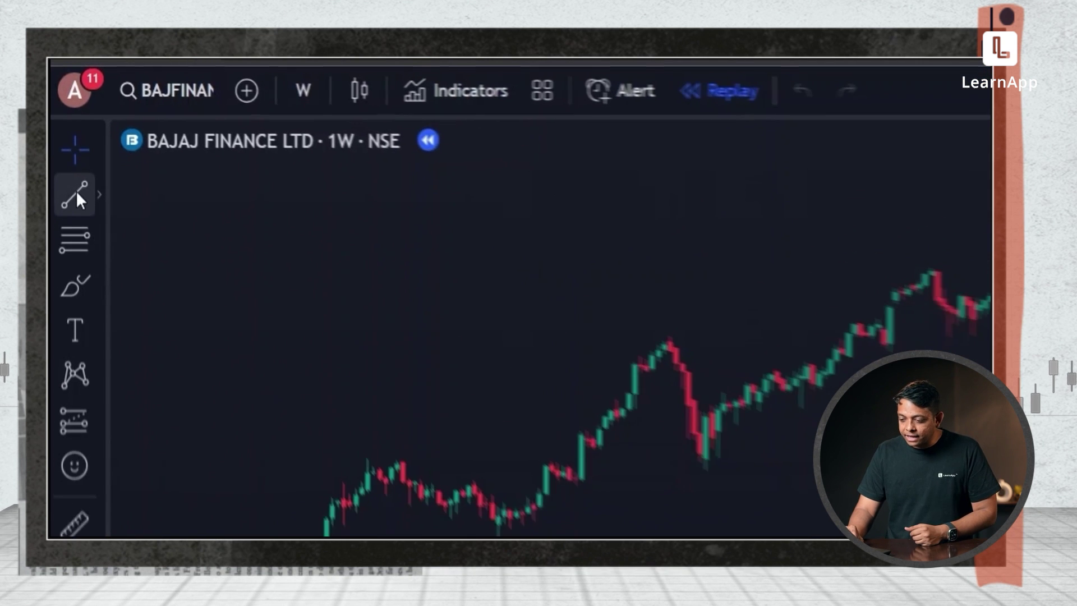
Step: Draw a Feb 2018–Feb 2020 trend line and browse the Fibonacci and position tool groups
{"action": "left_click", "coordinate": [76, 200]}
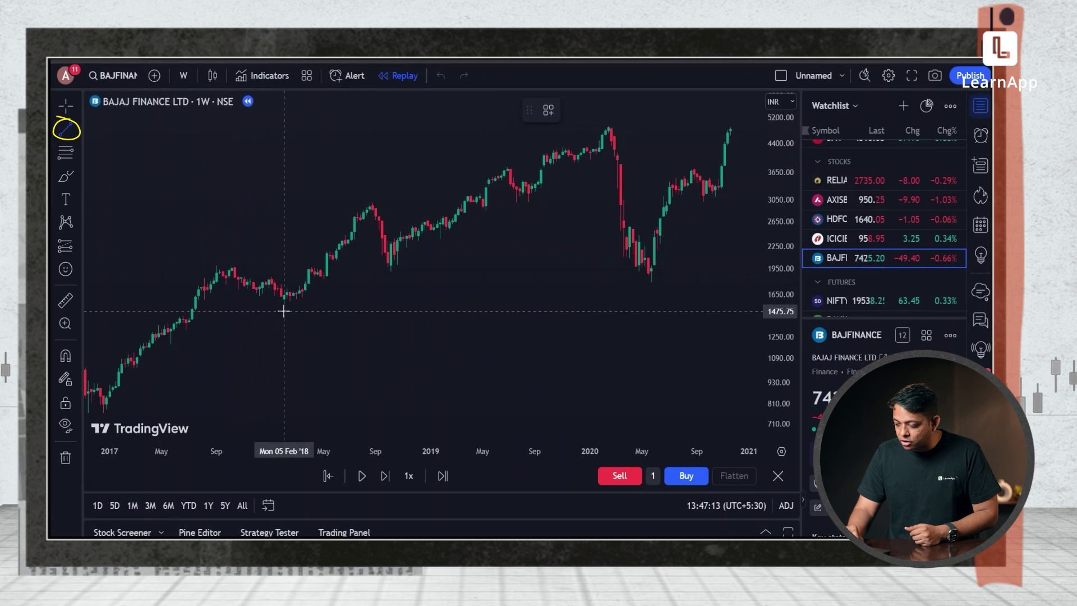
{"action": "left_click", "coordinate": [284, 311]}
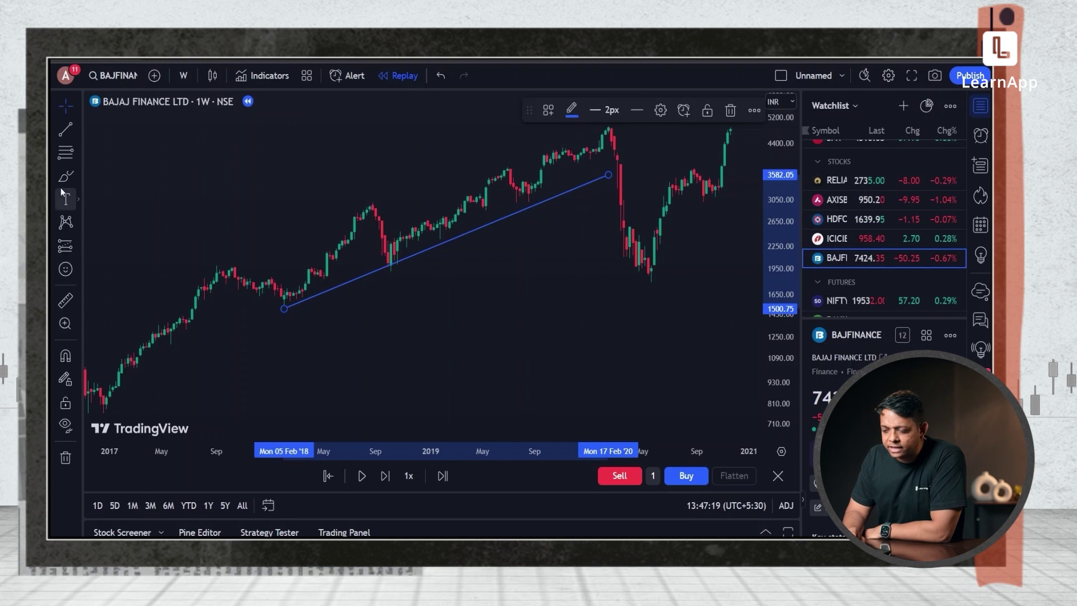
{"action": "left_click", "coordinate": [72, 153]}
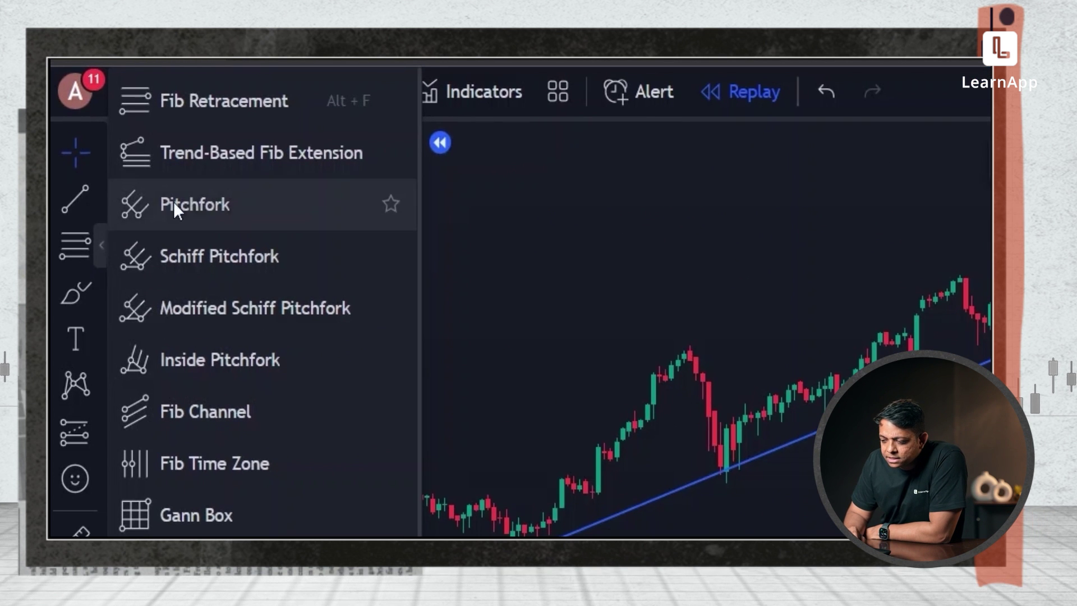
{"action": "left_click", "coordinate": [77, 244]}
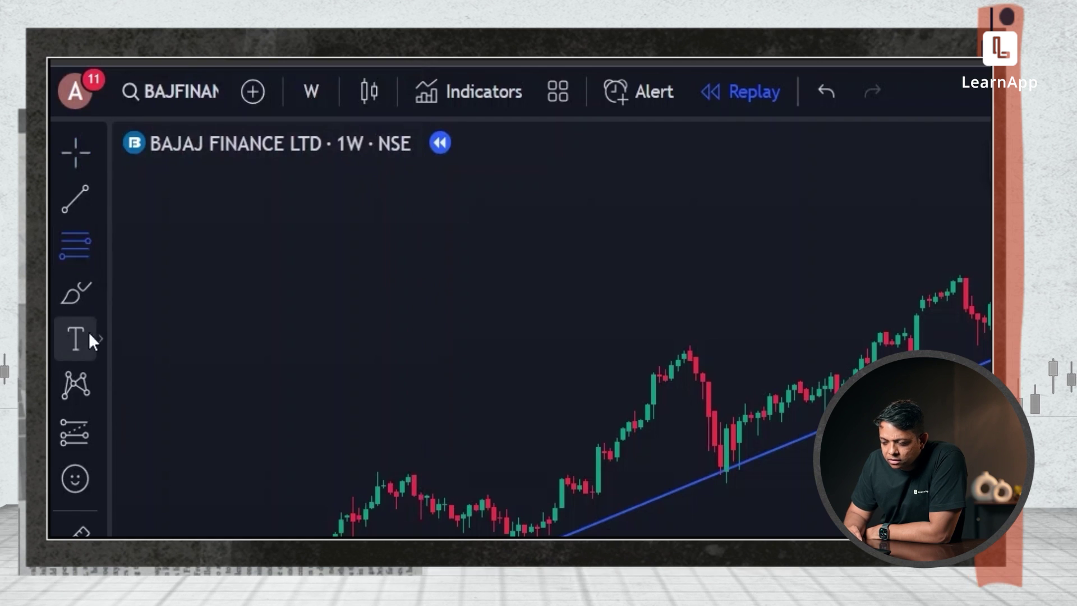
{"action": "left_click", "coordinate": [89, 449]}
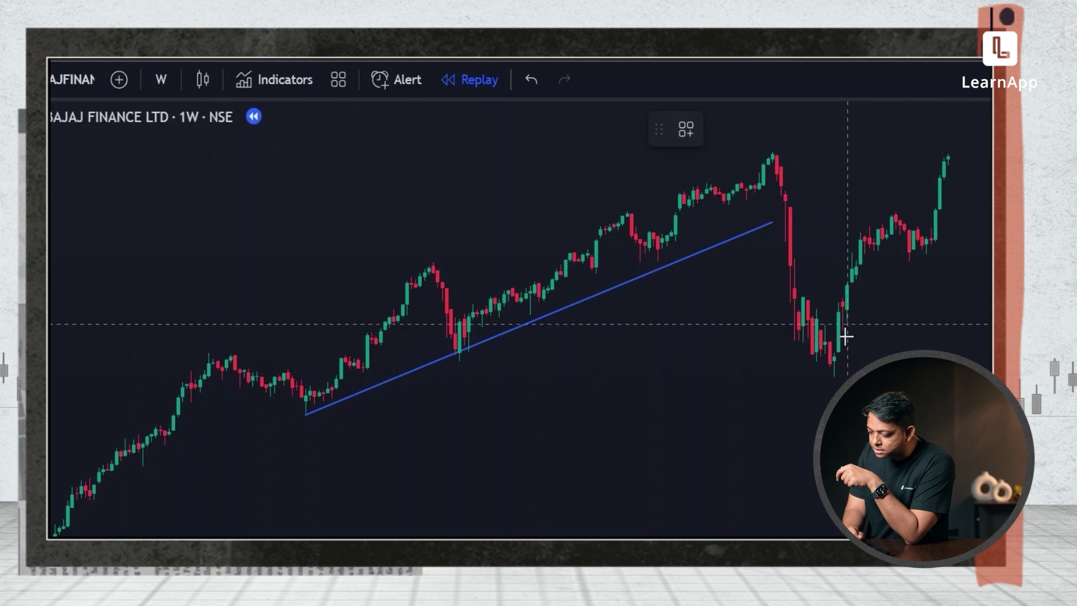
Step: Place a long position at the 2020 dip and raise its entry to around 3400
{"action": "left_click", "coordinate": [832, 373]}
{"action": "left_click_drag", "start_coordinate": [786, 337], "coordinate": [706, 303]}
{"action": "left_click_drag", "start_coordinate": [734, 377], "coordinate": [786, 207]}
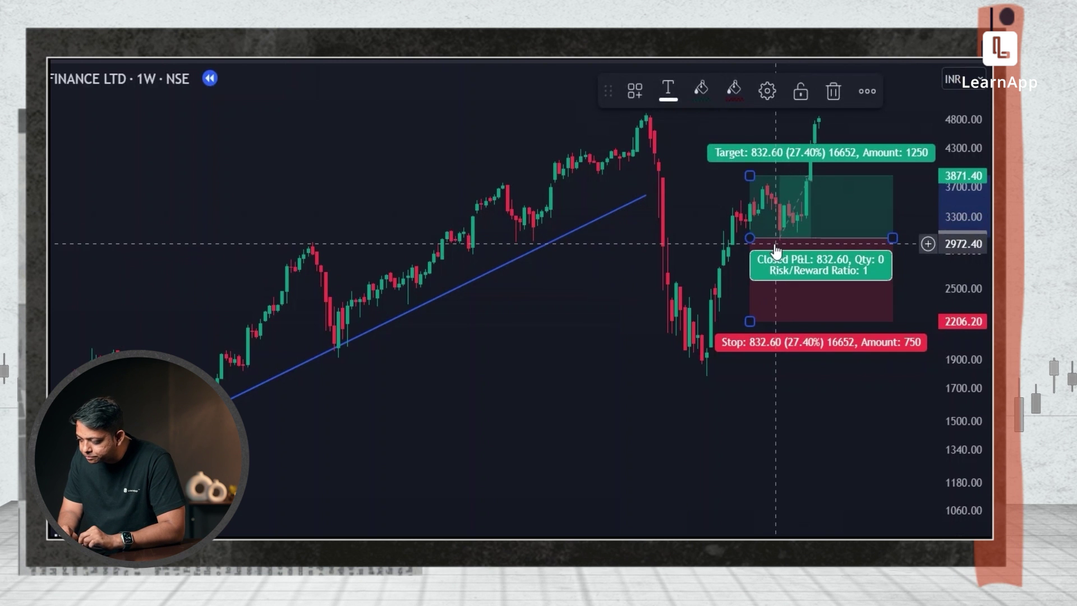
{"action": "left_click_drag", "start_coordinate": [776, 250], "coordinate": [781, 209]}
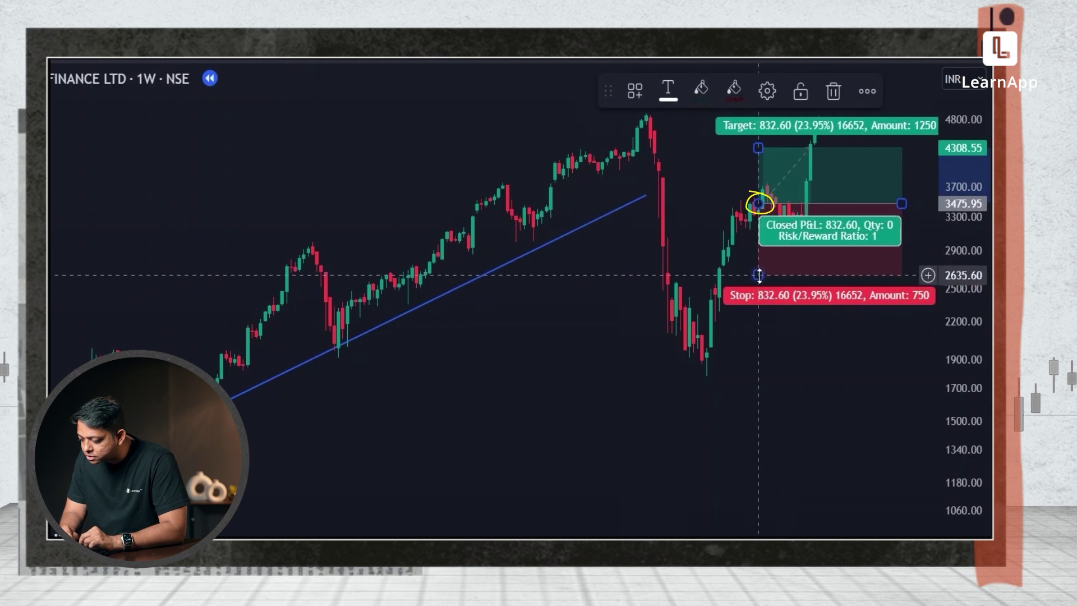
Step: Set the long position's stop loss to 2192.85 and extend its profit target above 5034
{"action": "left_click_drag", "start_coordinate": [759, 275], "coordinate": [723, 378]}
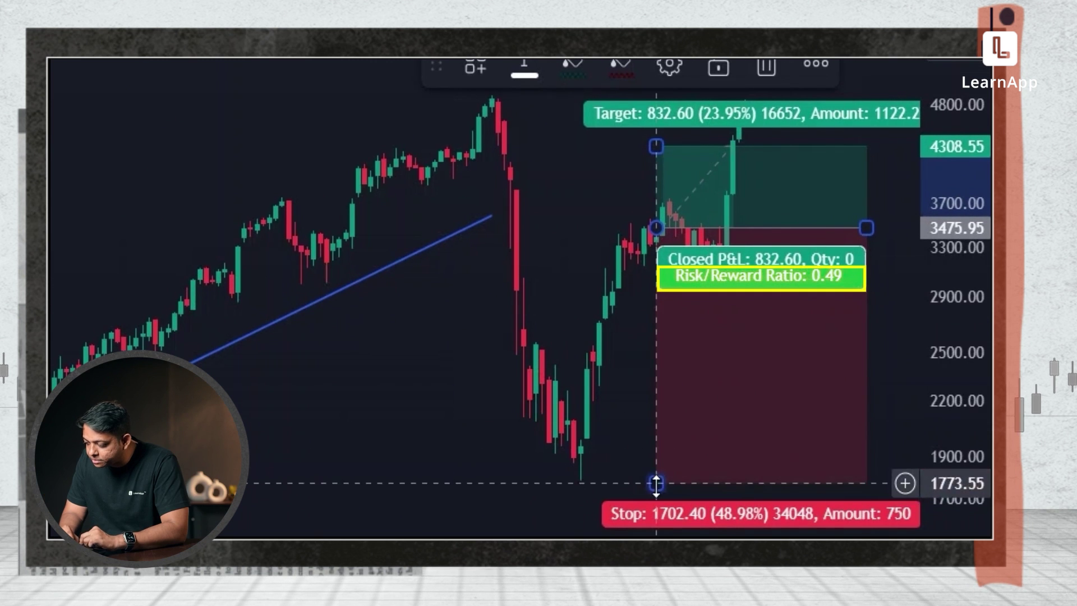
{"action": "left_click_drag", "start_coordinate": [657, 483], "coordinate": [656, 402]}
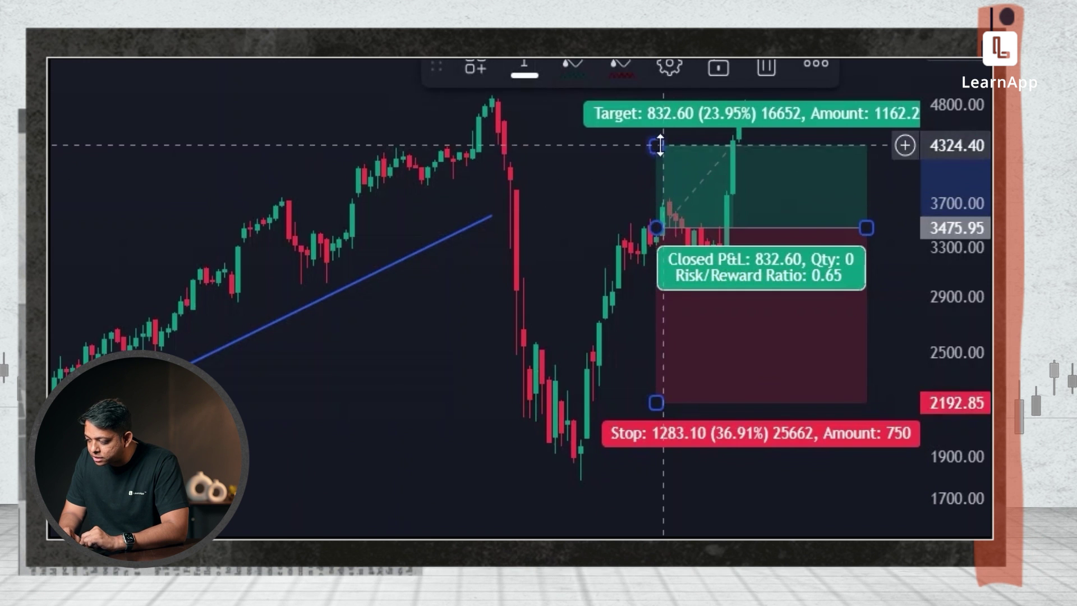
{"action": "left_click_drag", "start_coordinate": [660, 146], "coordinate": [658, 77]}
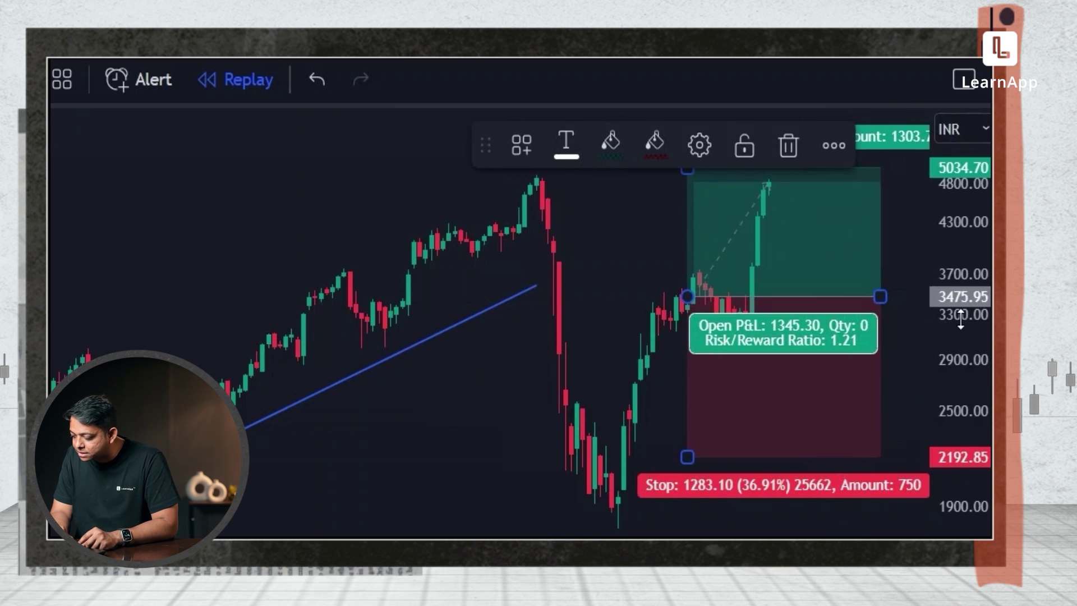
{"action": "left_click_drag", "start_coordinate": [960, 319], "coordinate": [961, 359]}
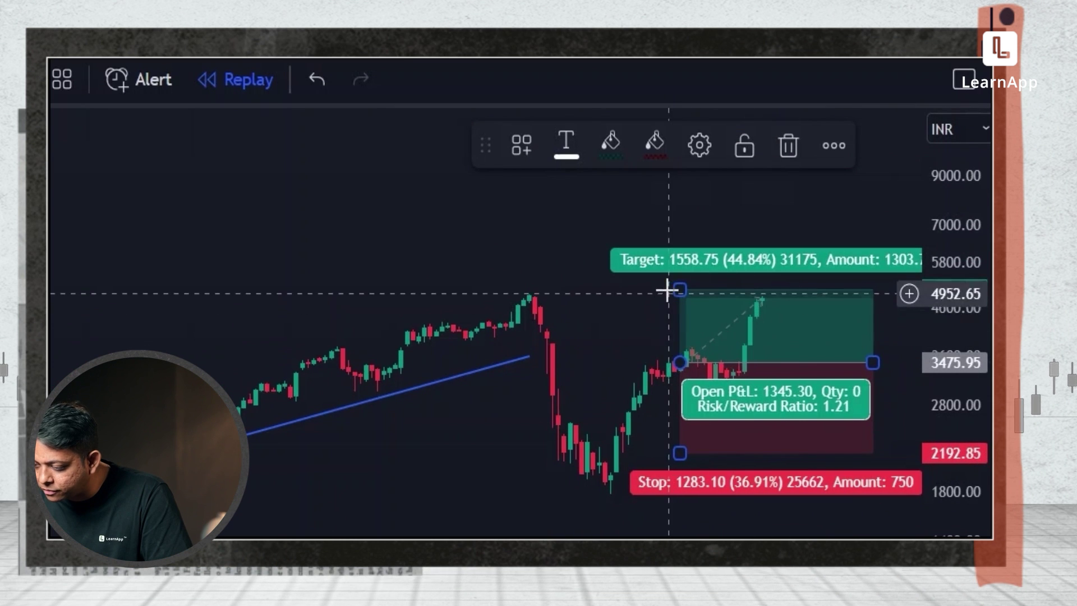
{"action": "left_click_drag", "start_coordinate": [674, 290], "coordinate": [683, 254]}
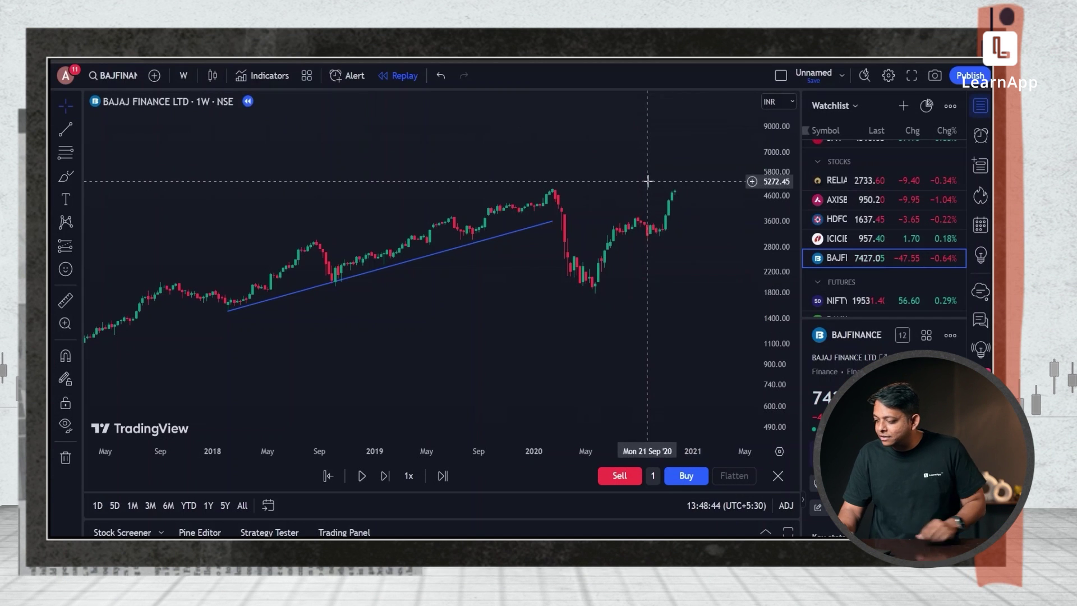
{"action": "left_click_drag", "start_coordinate": [787, 213], "coordinate": [788, 217]}
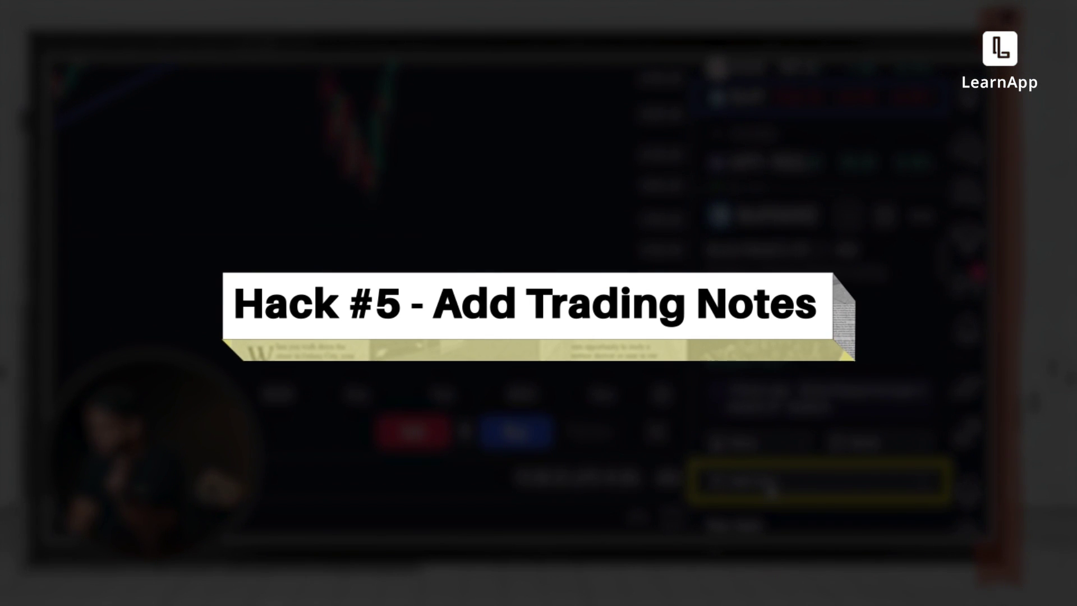
Step: Write and save a note for BAJFINANCE in the symbol details panel
{"action": "left_click", "coordinate": [806, 491]}
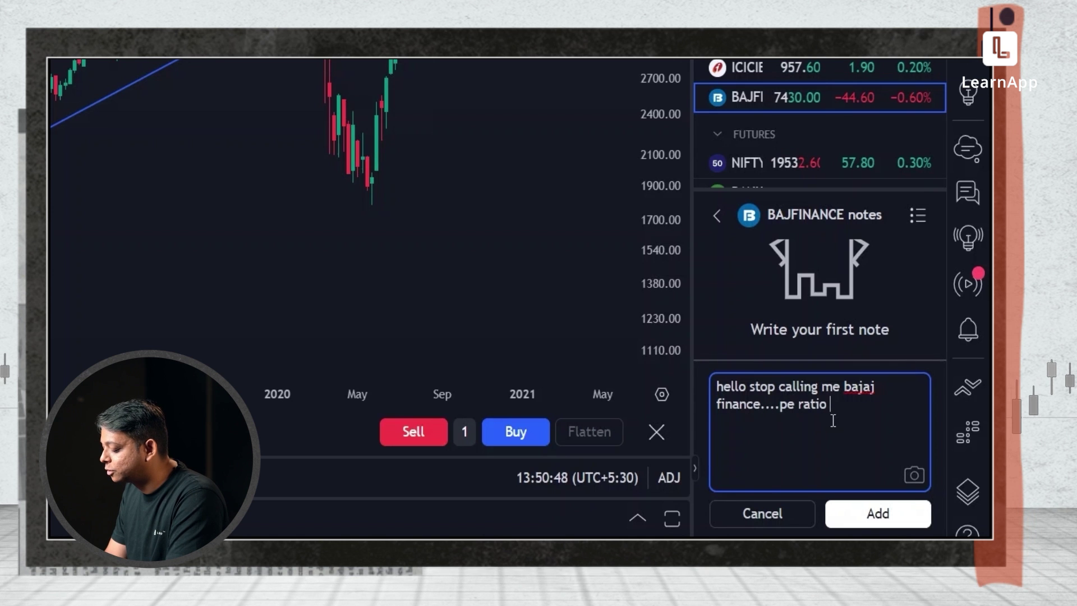
{"action": "left_click", "coordinate": [867, 515]}
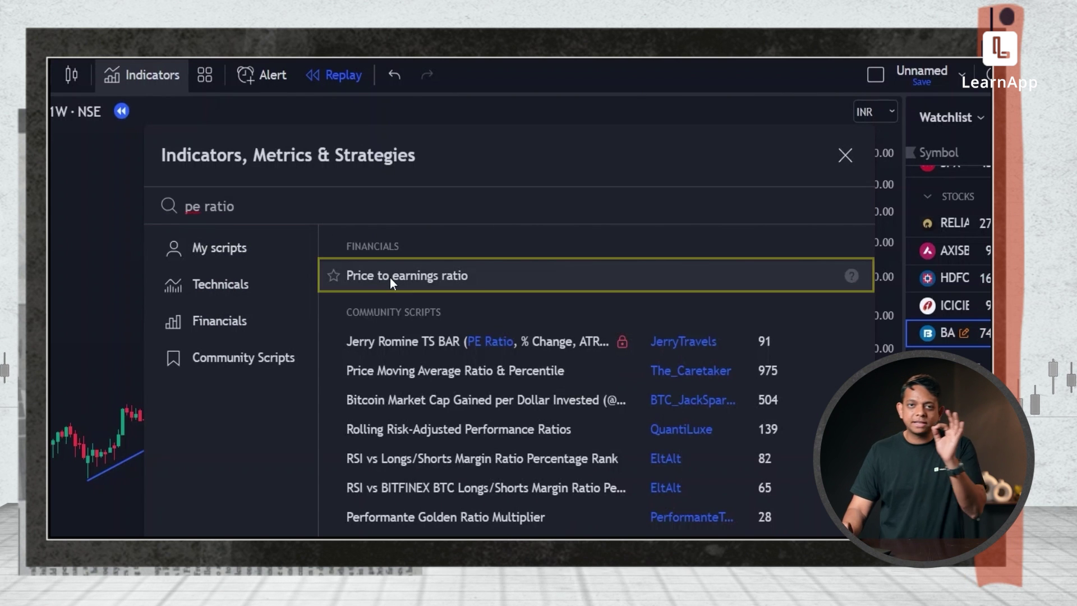
Step: Add the Financials 'Price to earnings ratio' indicator, dismiss the popups, and zoom the time axis
{"action": "left_click", "coordinate": [389, 278]}
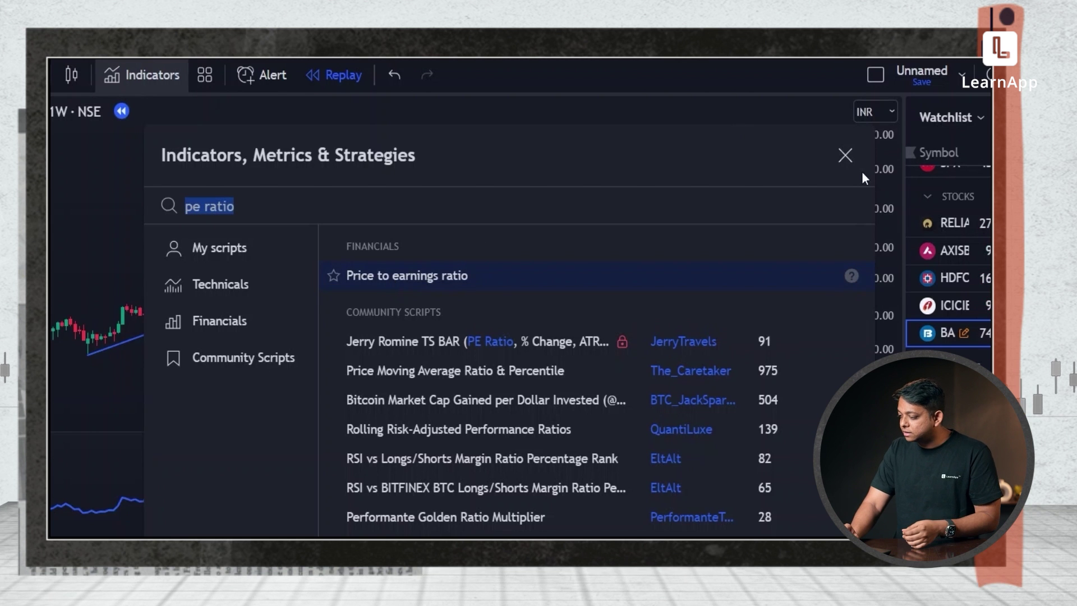
{"action": "left_click", "coordinate": [846, 155]}
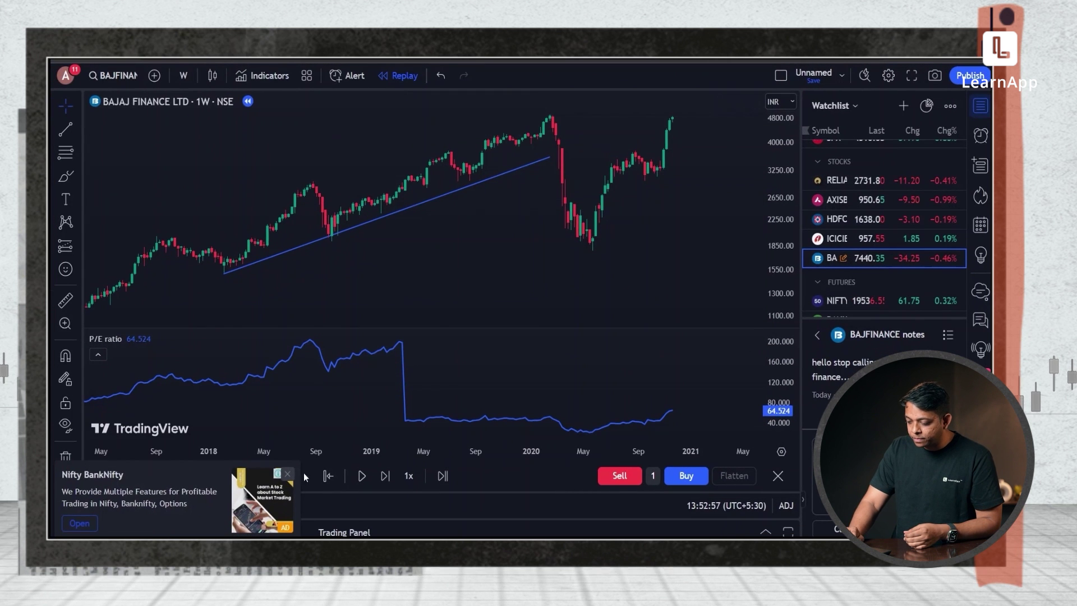
{"action": "left_click", "coordinate": [287, 474]}
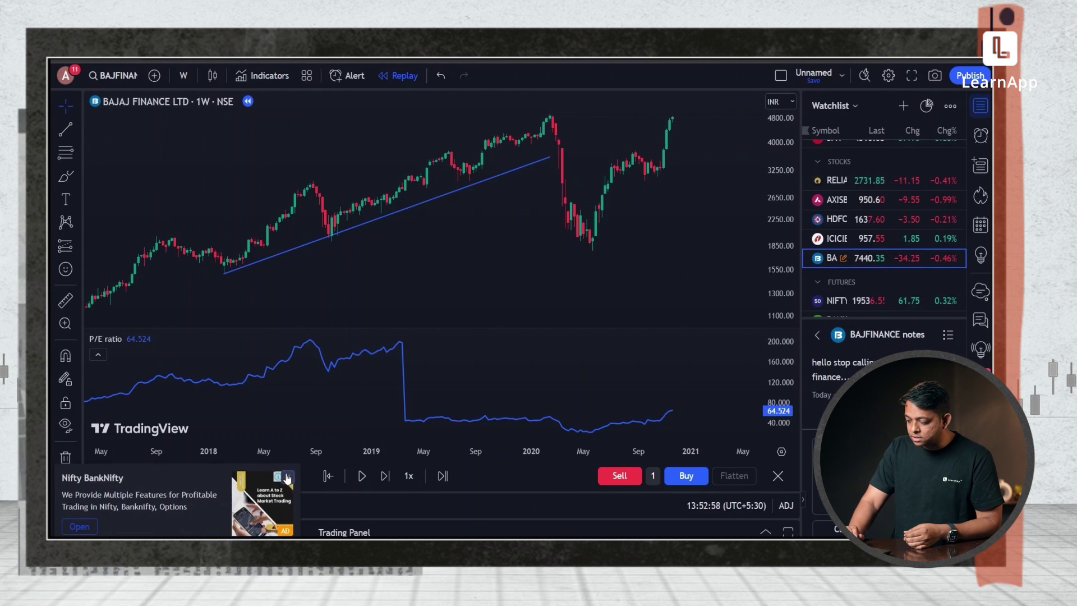
{"action": "scroll", "coordinate": [463, 201], "scroll_direction": "up", "scroll_amount": 2}
{"action": "scroll", "coordinate": [463, 201], "scroll_direction": "up", "scroll_amount": 3}
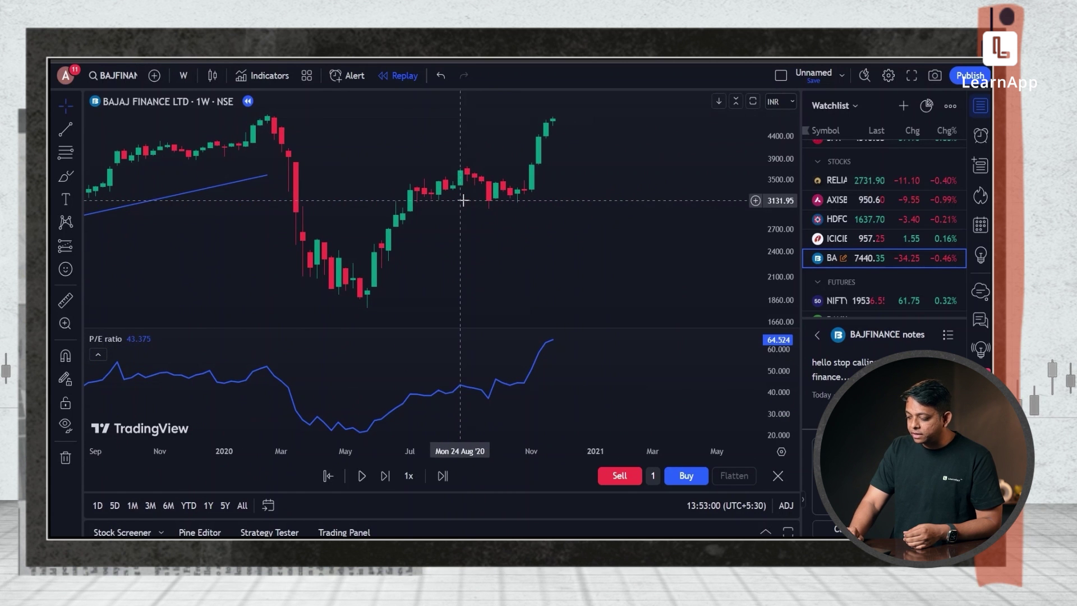